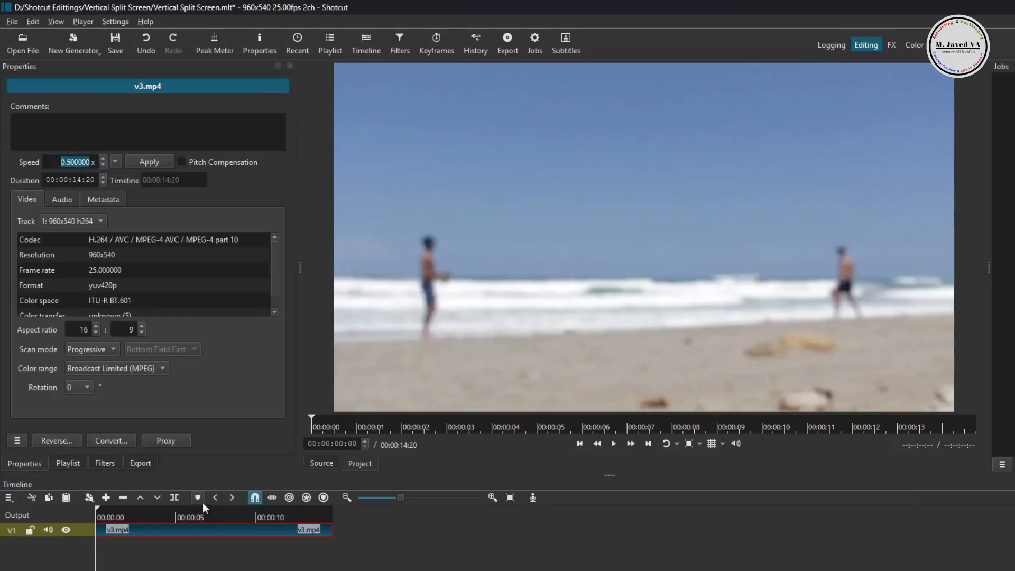
# Add a second video track above the track holding the v3.mp4 clip.
pyautogui.click(195, 515)
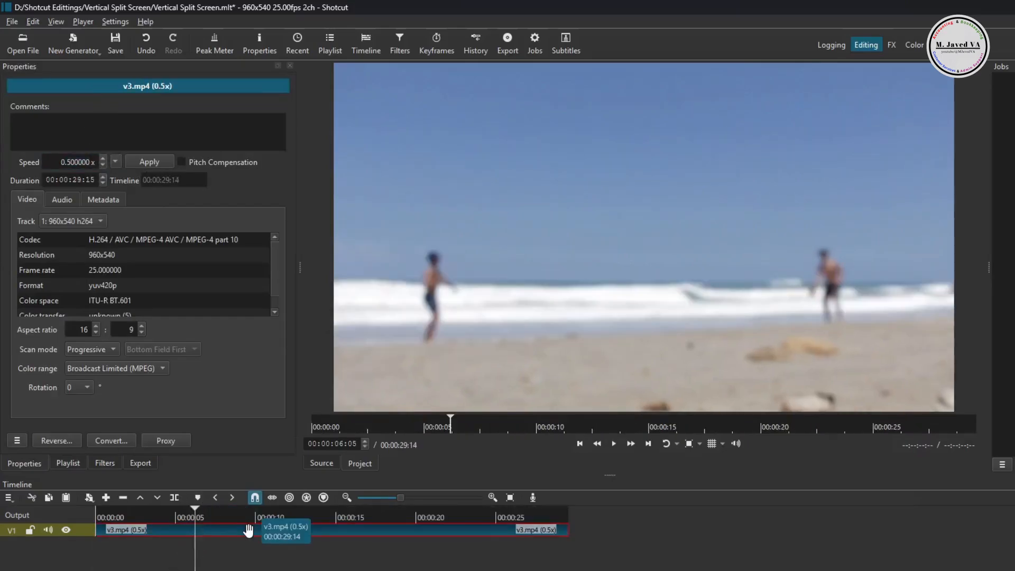
pyautogui.click(9, 497)
pyautogui.moveTo(41, 517)
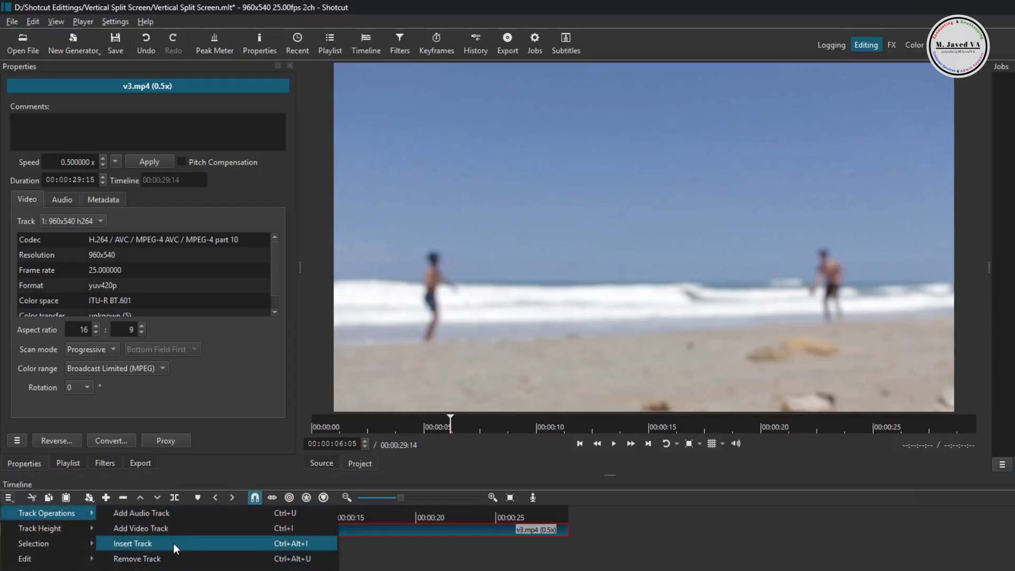
pyautogui.click(180, 525)
# Copy and paste the v3.mp4 clip on track V1, and remove the gap at the track's start.
pyautogui.click(212, 542)
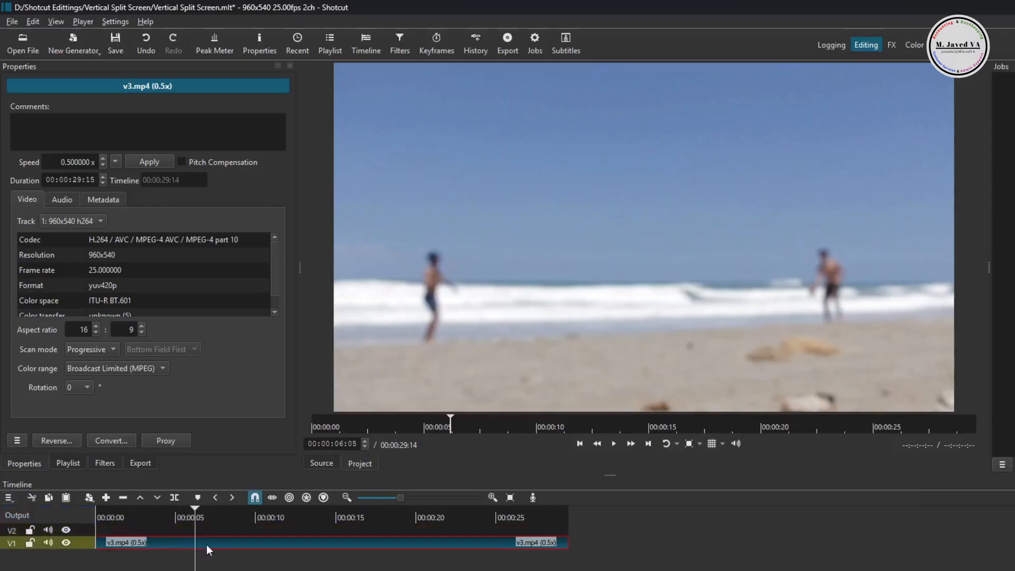
pyautogui.hotkey('ctrl', 'c')
pyautogui.hotkey('ctrl', 'v')
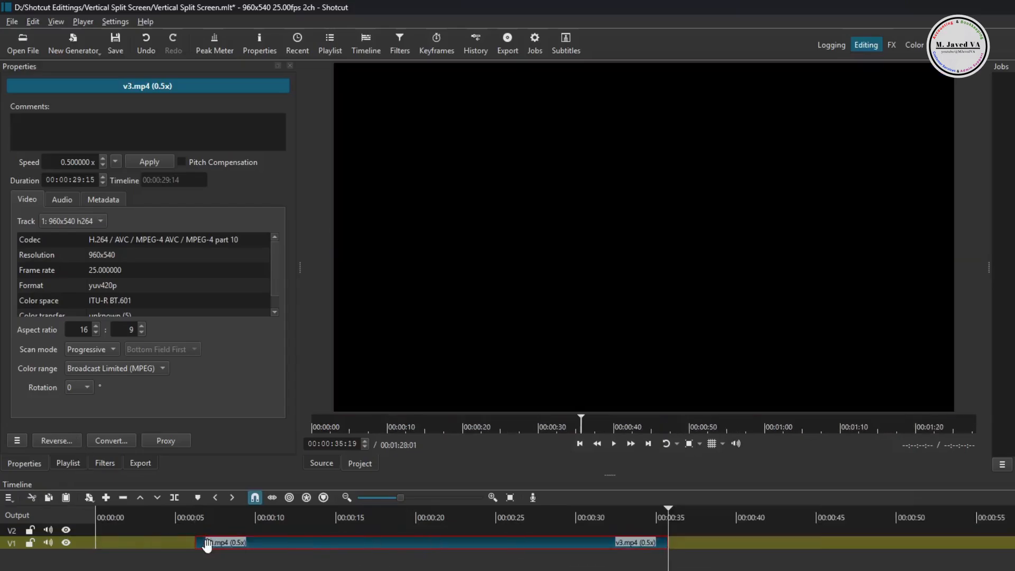
pyautogui.rightClick(171, 540)
pyautogui.click(246, 321)
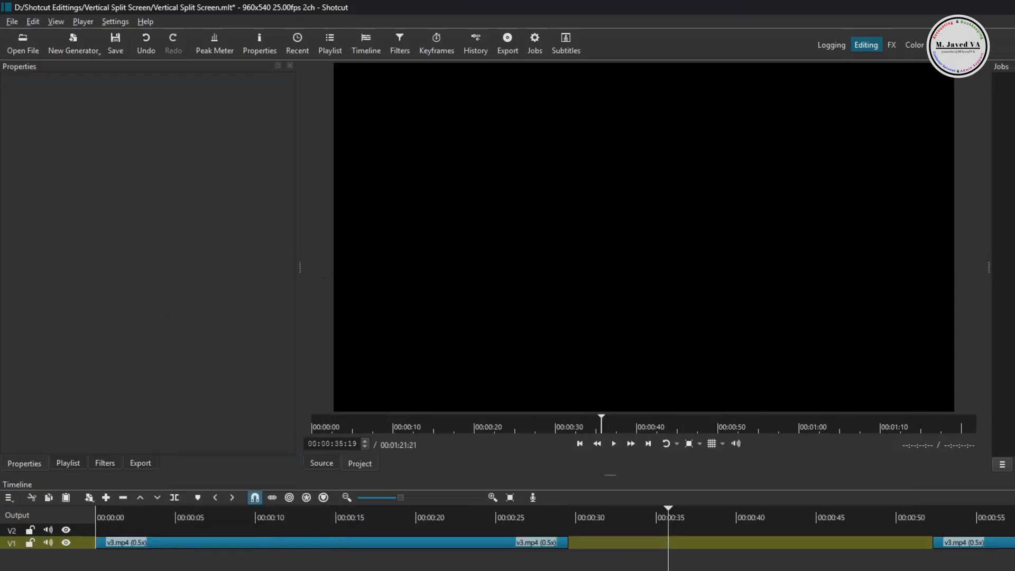
# Move the later v3.mp4 clip from V1 to V2 and remove the gap before it.
pyautogui.click(982, 542)
pyautogui.moveTo(982, 542); pyautogui.dragTo(982, 529)
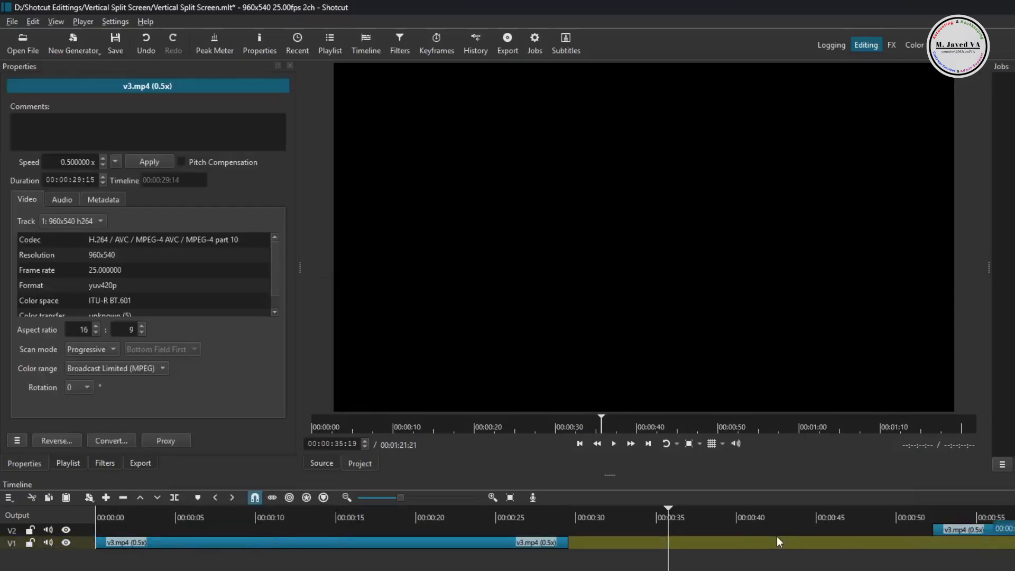
pyautogui.rightClick(750, 532)
pyautogui.click(811, 311)
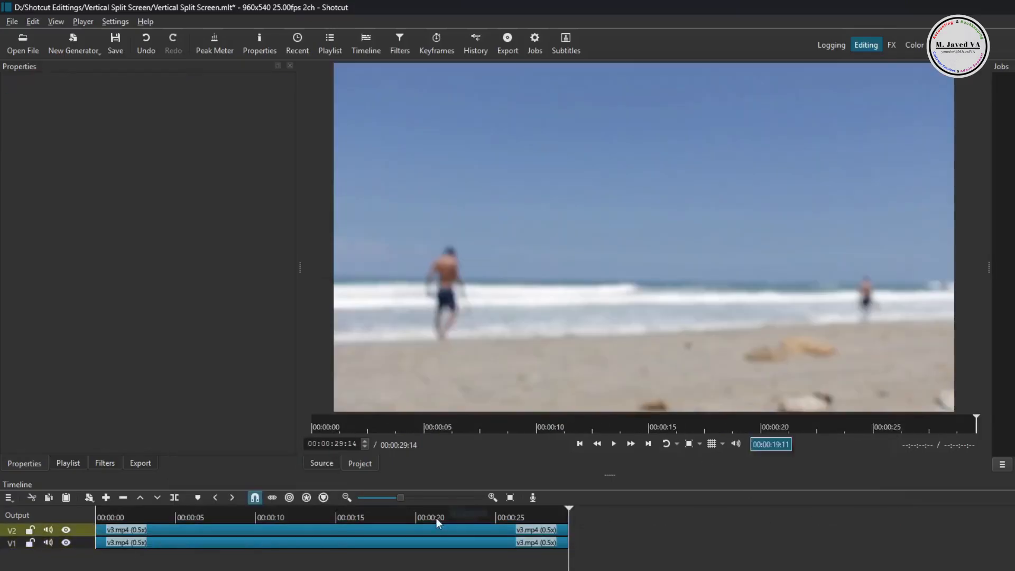
# Split the clips on both V2 and V1 at 00:00:08:00.
pyautogui.moveTo(237, 516); pyautogui.dragTo(228, 515)
pyautogui.click(231, 525)
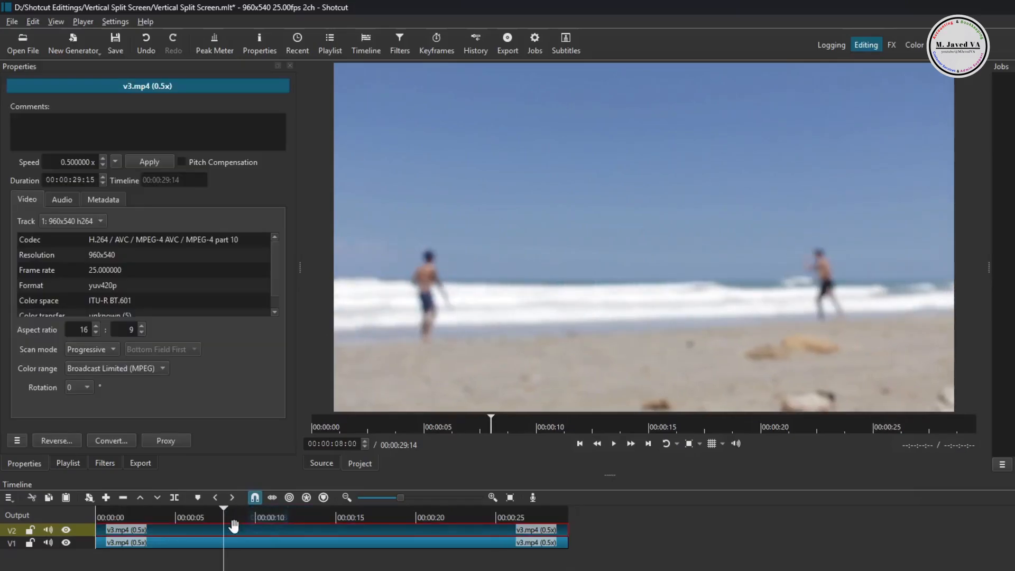
pyautogui.press('s')
pyautogui.click(233, 539)
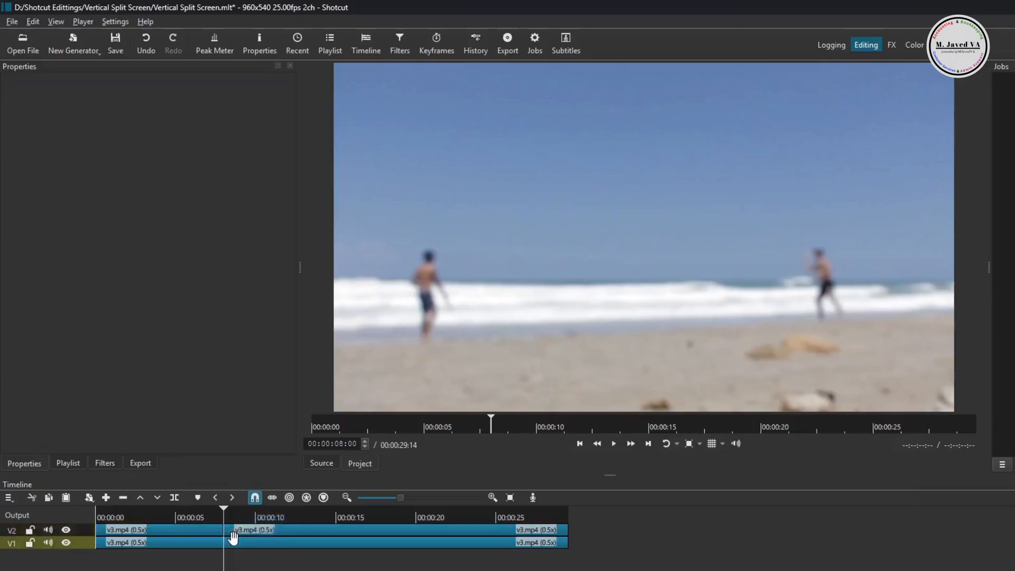
pyautogui.press('s')
# Split the clips on both V2 and V1 at 00:00:16:21.
pyautogui.moveTo(353, 514); pyautogui.dragTo(366, 519)
pyautogui.click(366, 528)
pyautogui.press('s')
pyautogui.click(366, 541)
pyautogui.press('s')
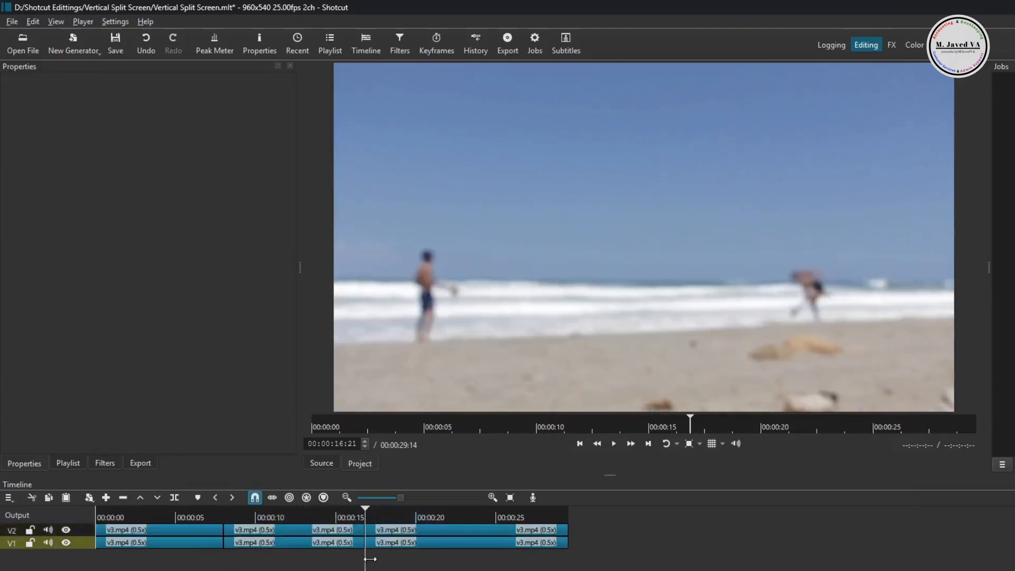
# Lift the last and first segments off track V2, keeping only the middle segment in place.
pyautogui.click(389, 528)
pyautogui.press('z')
pyautogui.click(169, 527)
pyautogui.press('z')
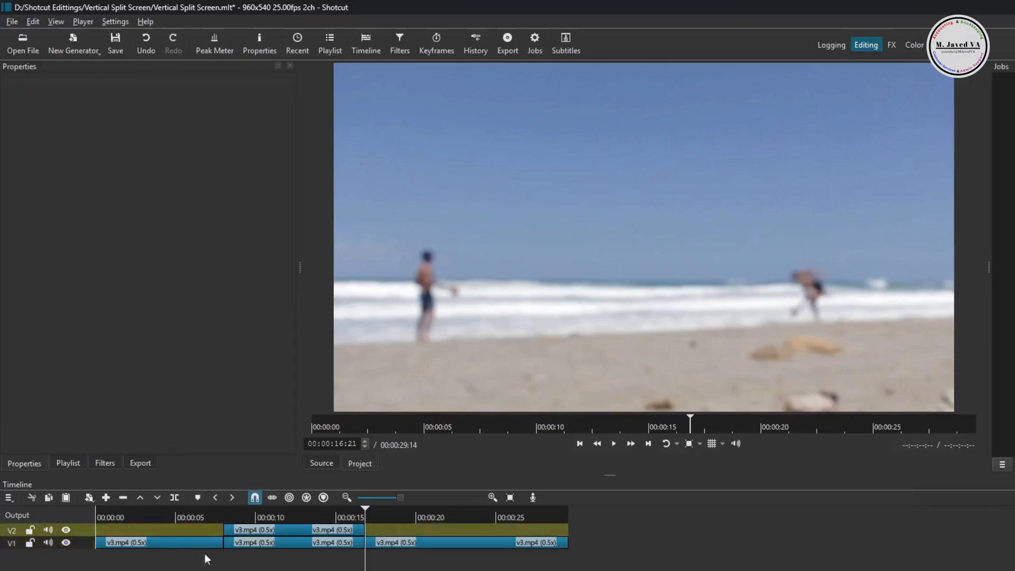
# Add and apply a custom video mode named "Vertical Split Screen" with a 9:16 aspect ratio.
pyautogui.click(285, 516)
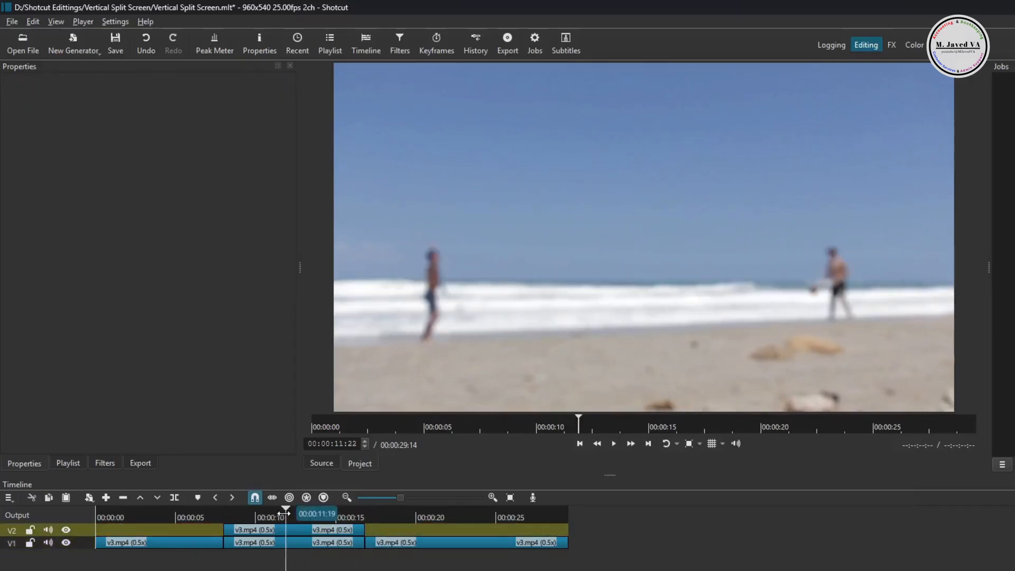
pyautogui.click(106, 23)
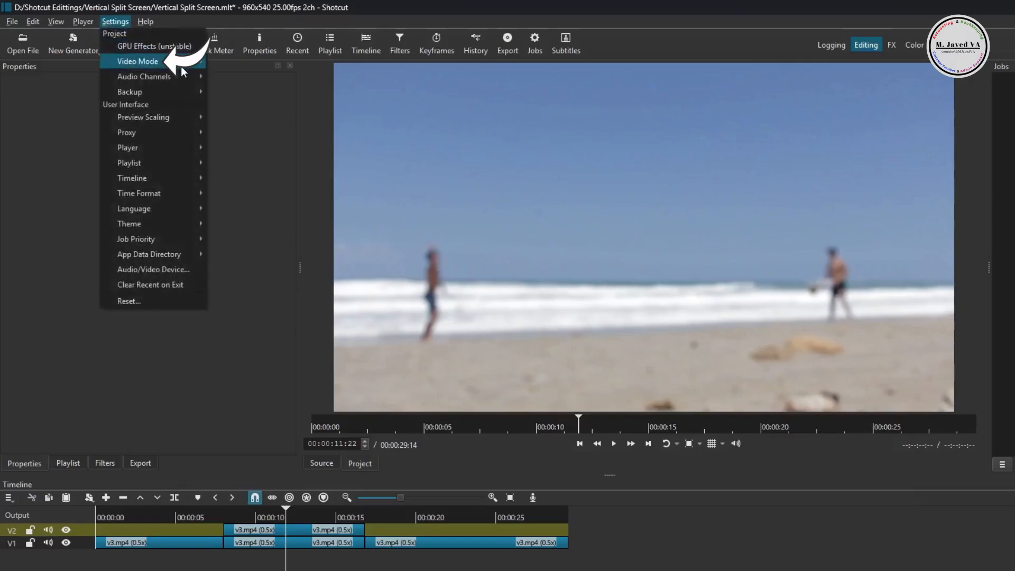
pyautogui.moveTo(181, 63)
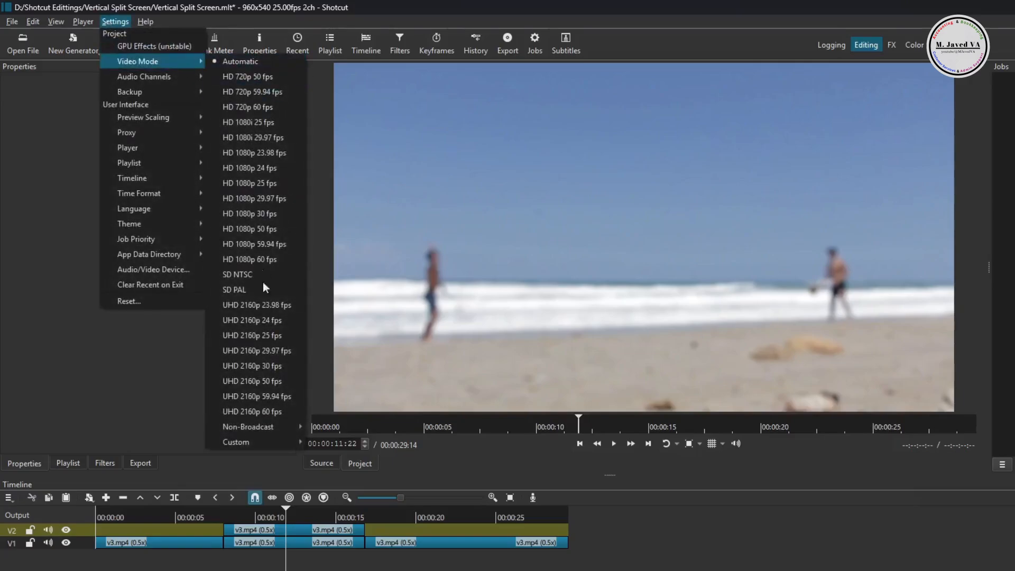
pyautogui.moveTo(269, 441)
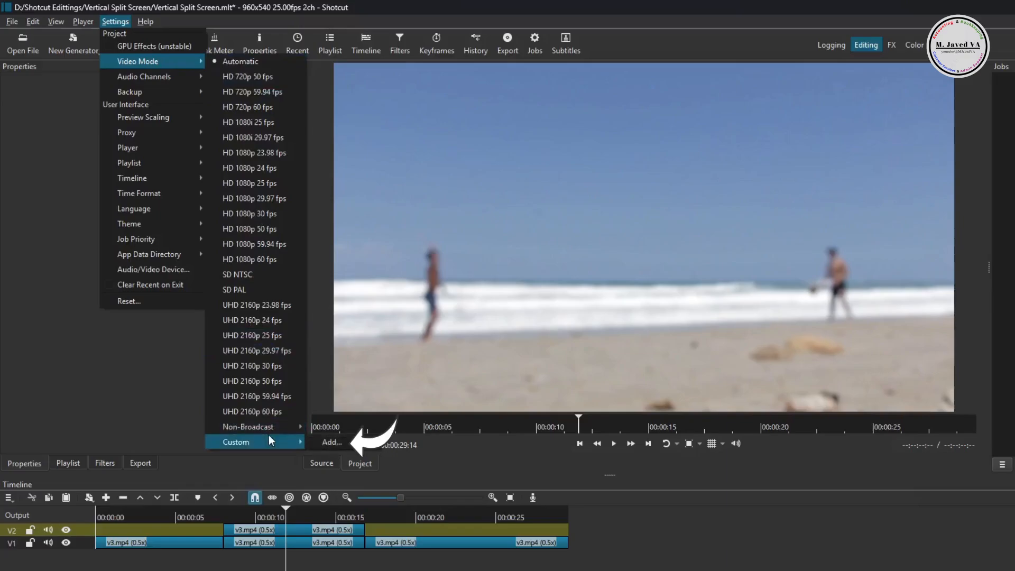
pyautogui.click(343, 443)
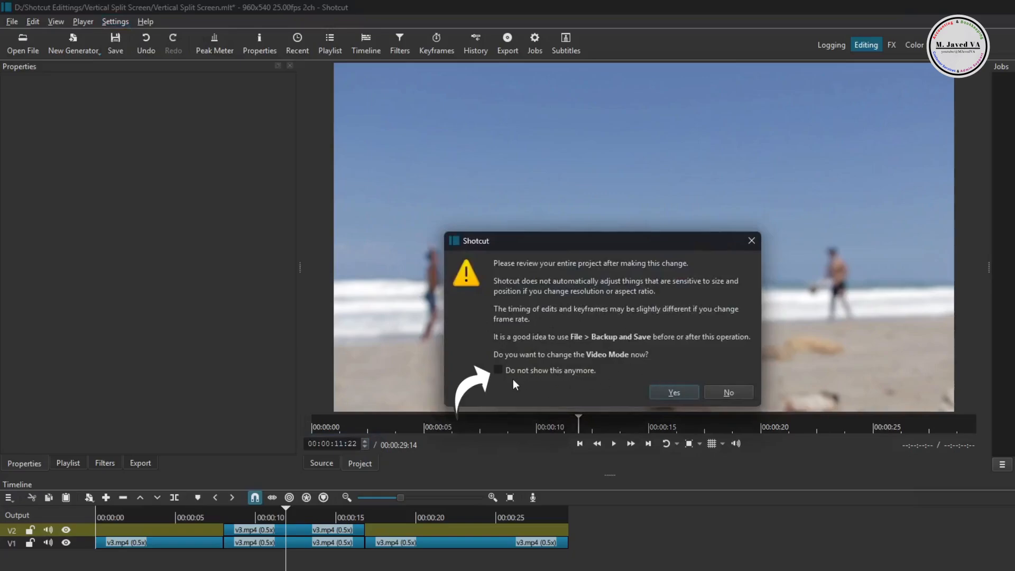
pyautogui.click(674, 392)
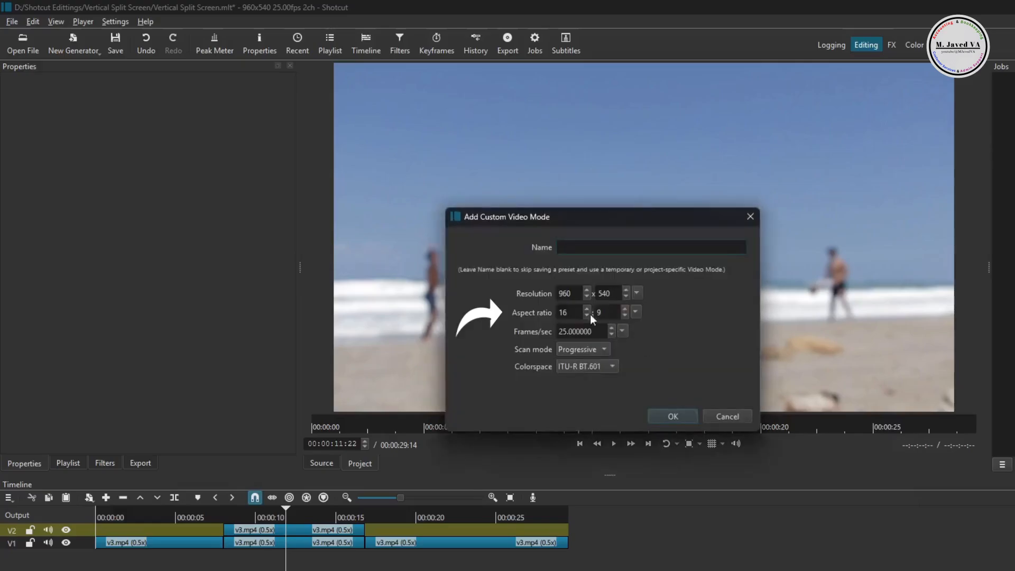
pyautogui.click(571, 314)
pyautogui.doubleClick(572, 314)
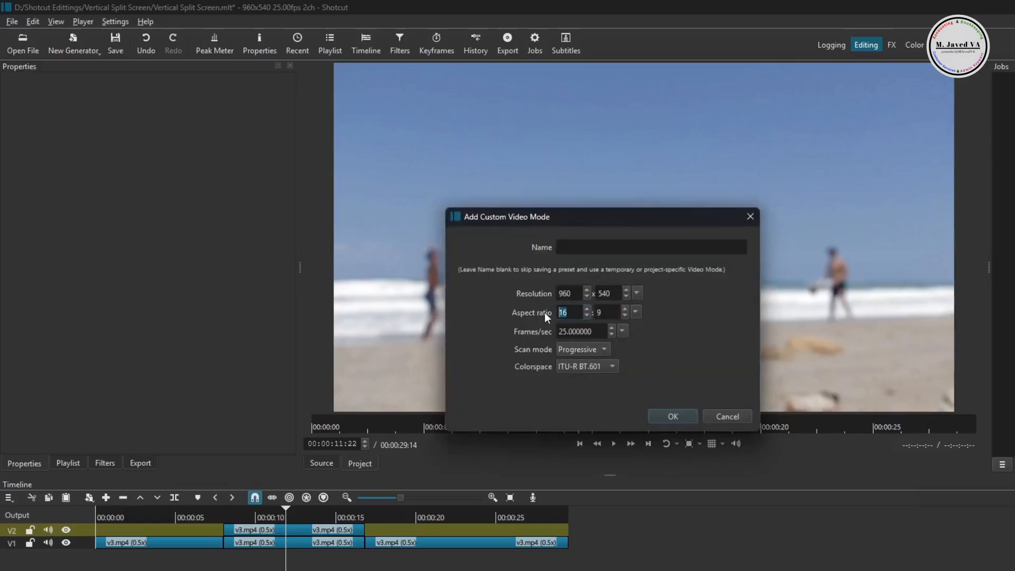
pyautogui.click(606, 312)
pyautogui.click(601, 249)
pyautogui.write('Vertical Split Screen')
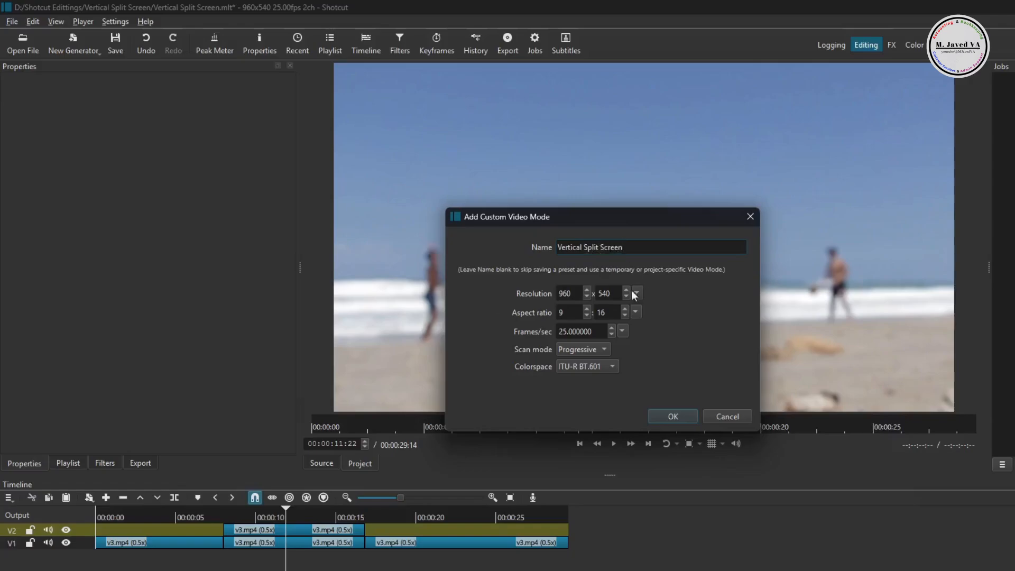
pyautogui.click(665, 416)
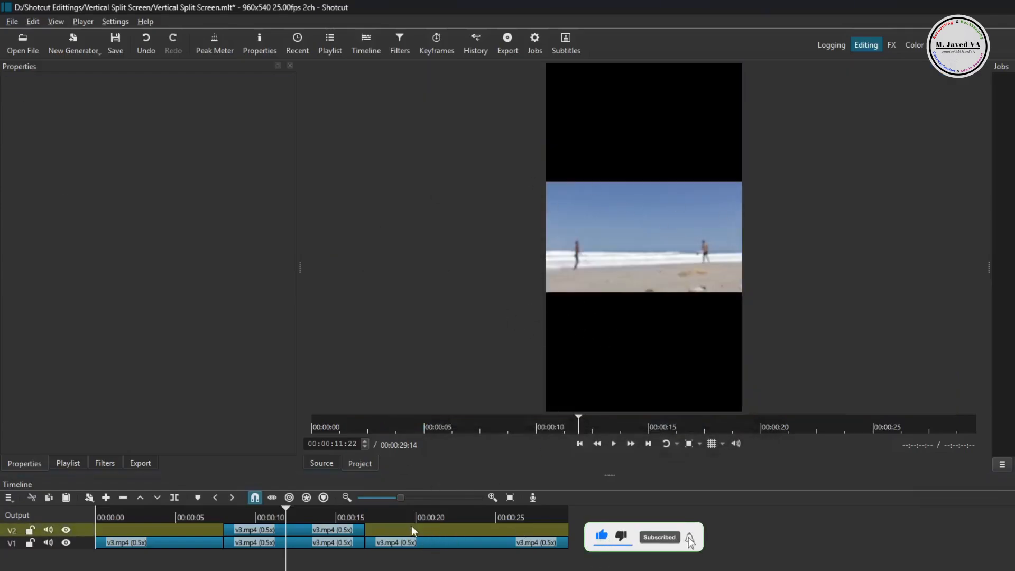
pyautogui.click(408, 510)
pyautogui.click(421, 542)
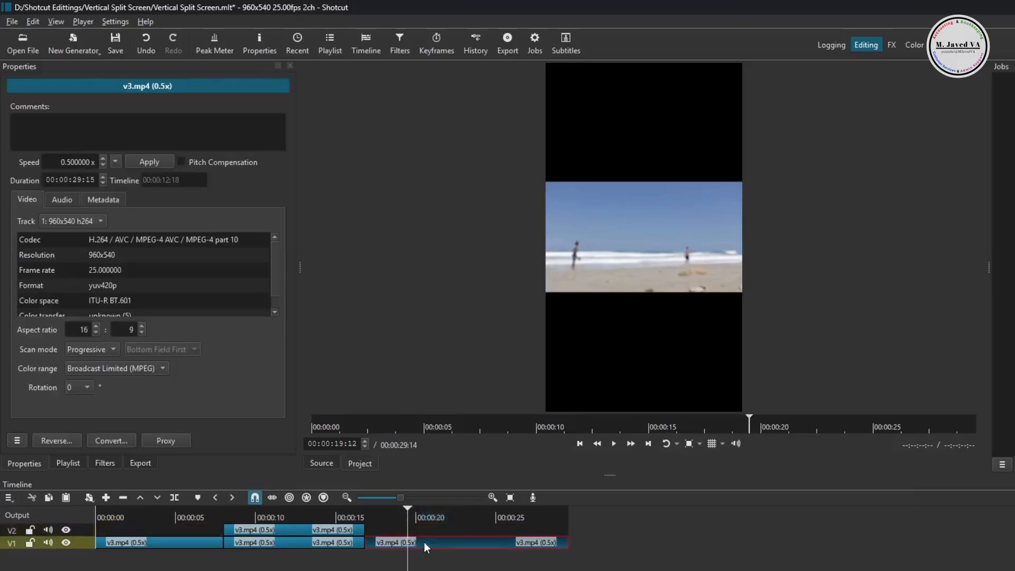
pyautogui.click(158, 517)
pyautogui.click(170, 541)
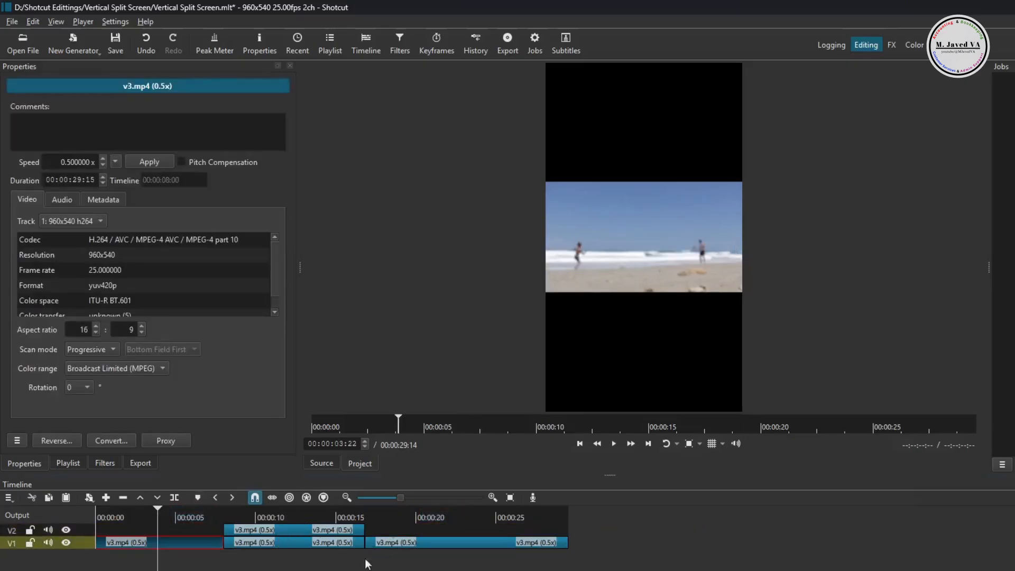
# Add the Size, Position & Rotate filter to the middle segment on V2.
pyautogui.click(287, 522)
pyautogui.click(274, 529)
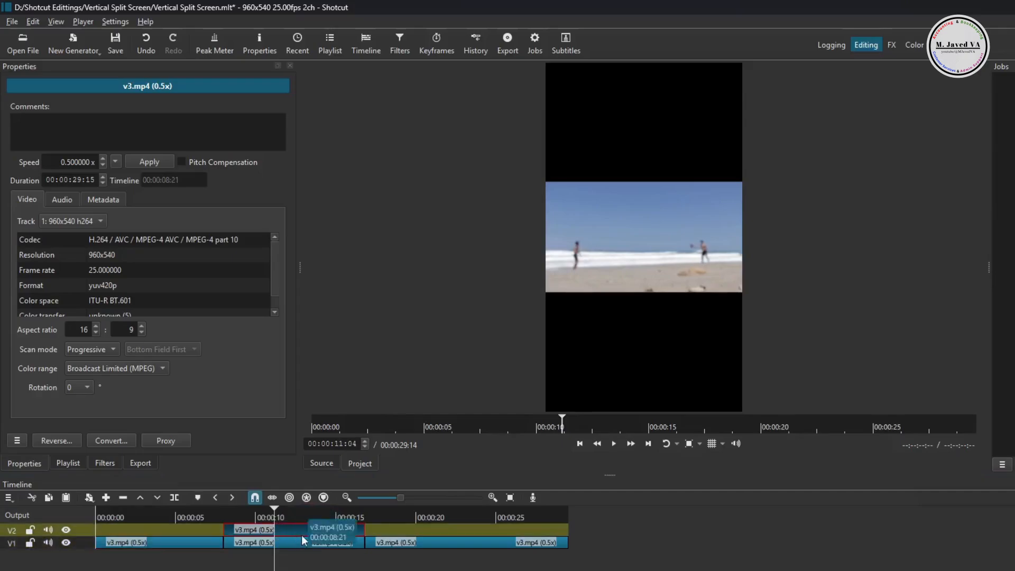
pyautogui.click(104, 463)
pyautogui.click(14, 189)
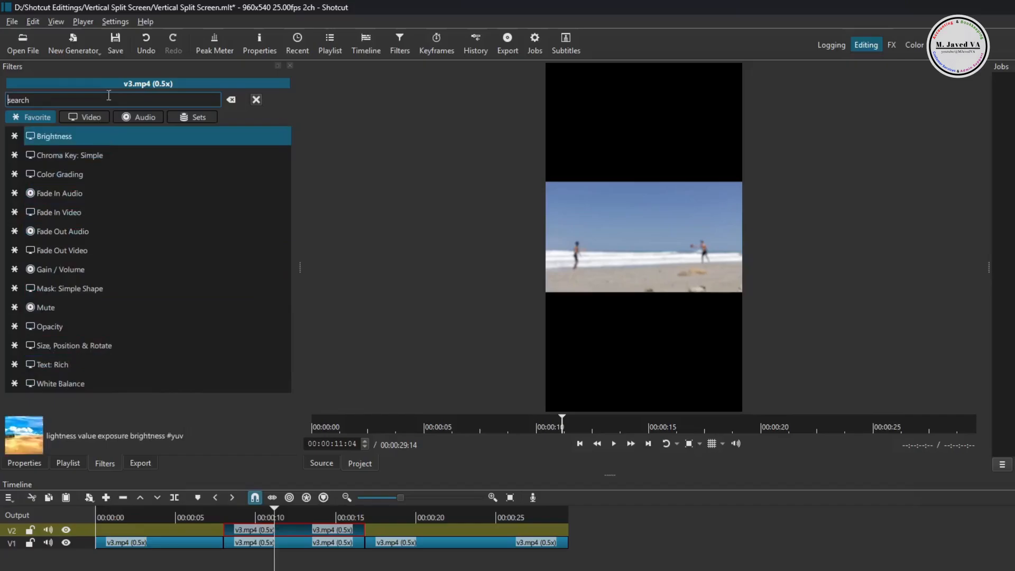
pyautogui.write('Size')
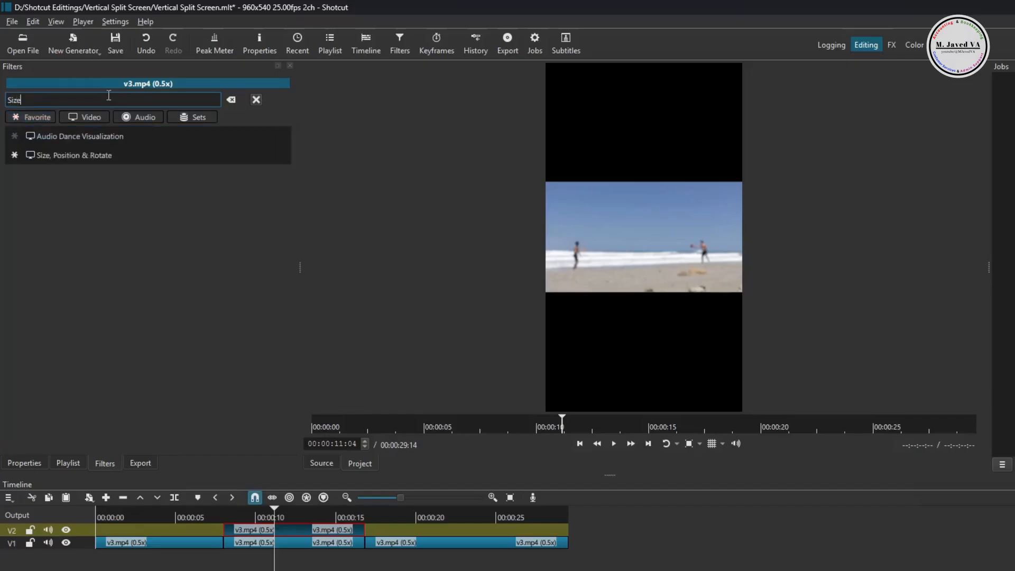
pyautogui.click(112, 156)
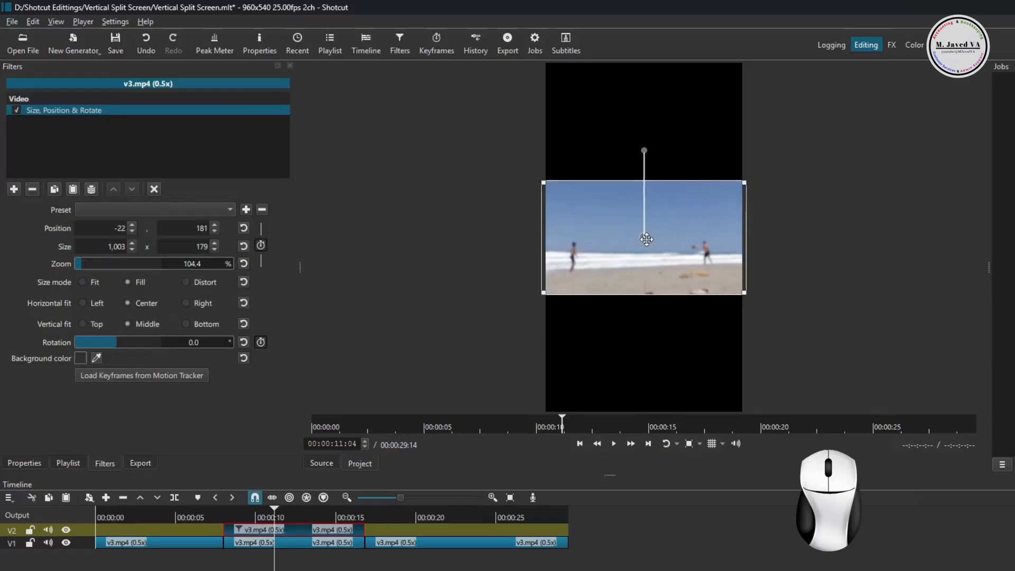
# Zoom the V2 segment's picture to about 314.4% and place it at about 98, -72, framing the left player.
pyautogui.scroll(6, 645, 240)
pyautogui.scroll(-4, 645, 240)
pyautogui.scroll(1, 645, 240)
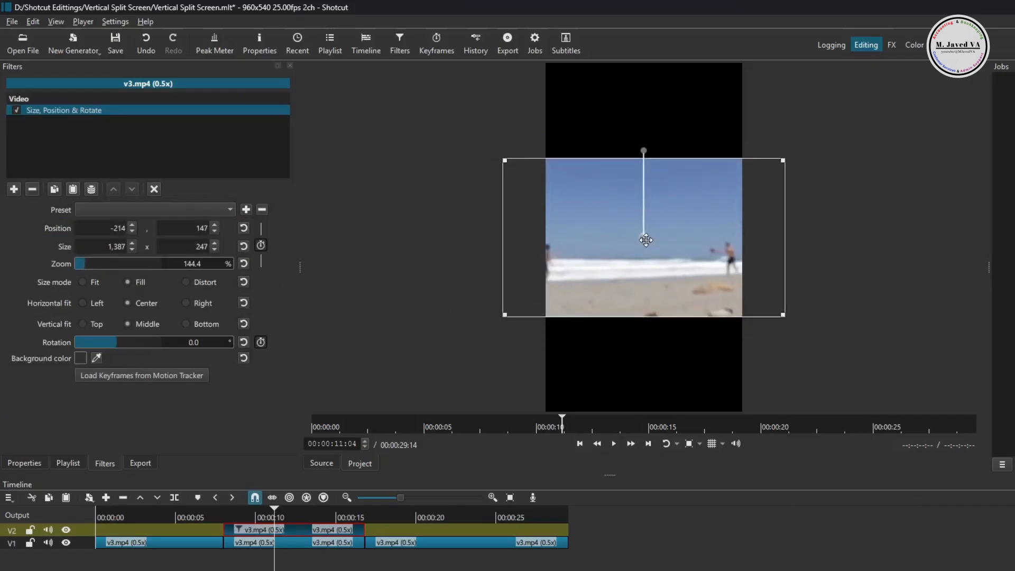
pyautogui.scroll(-1, 645, 240)
pyautogui.moveTo(523, 305); pyautogui.dragTo(436, 373)
pyautogui.scroll(2, 671, 264)
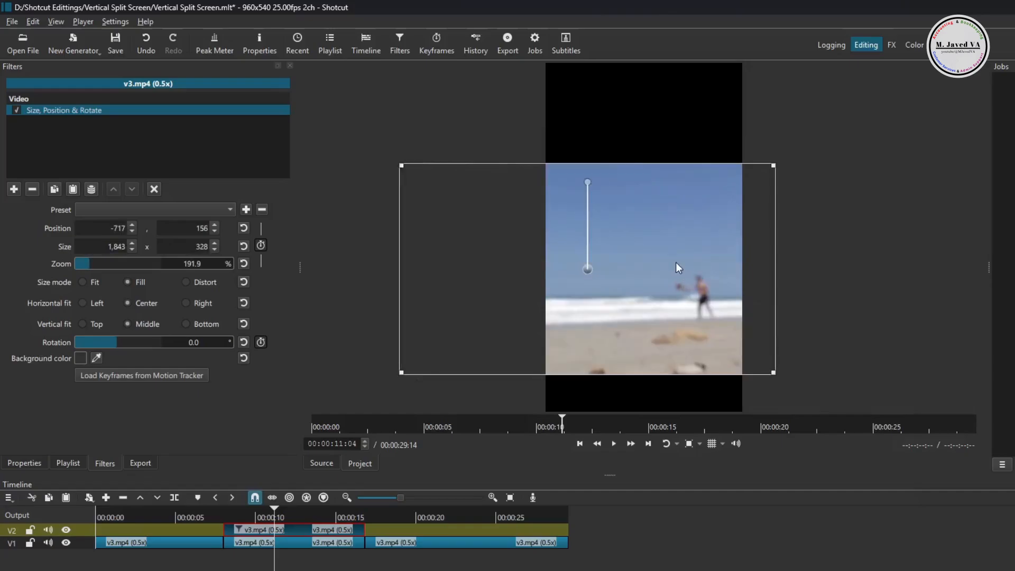
pyautogui.moveTo(112, 263); pyautogui.dragTo(101, 263)
pyautogui.moveTo(587, 271); pyautogui.dragTo(860, 189)
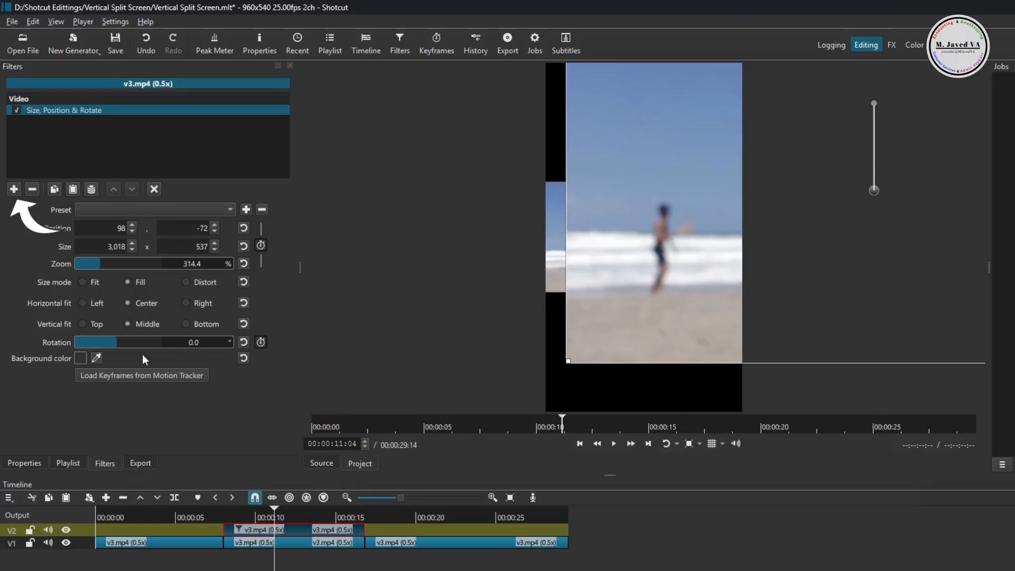
# Add an Opacity filter to the V2 segment and set its level to 40%.
pyautogui.click(14, 189)
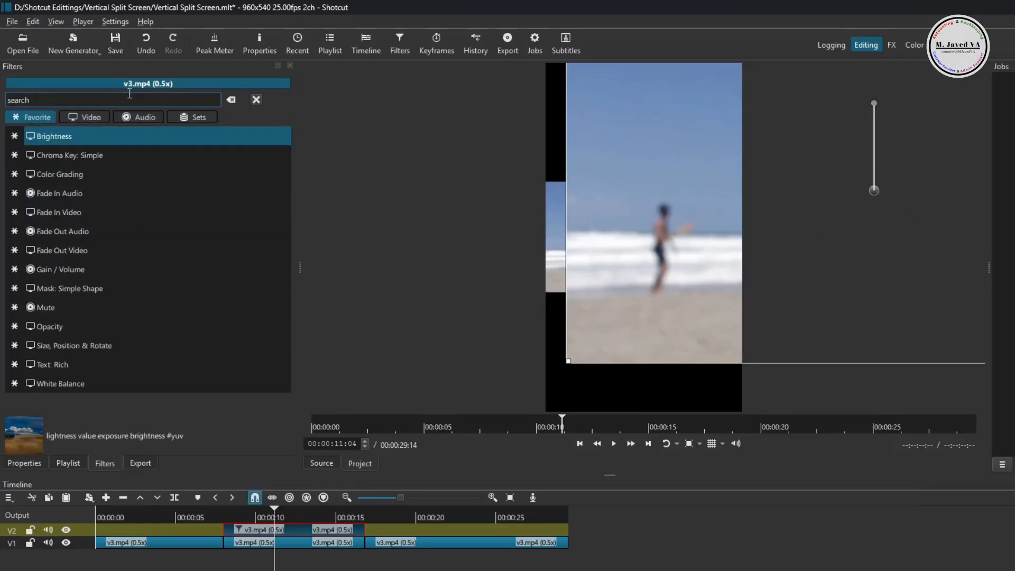
pyautogui.write('opac')
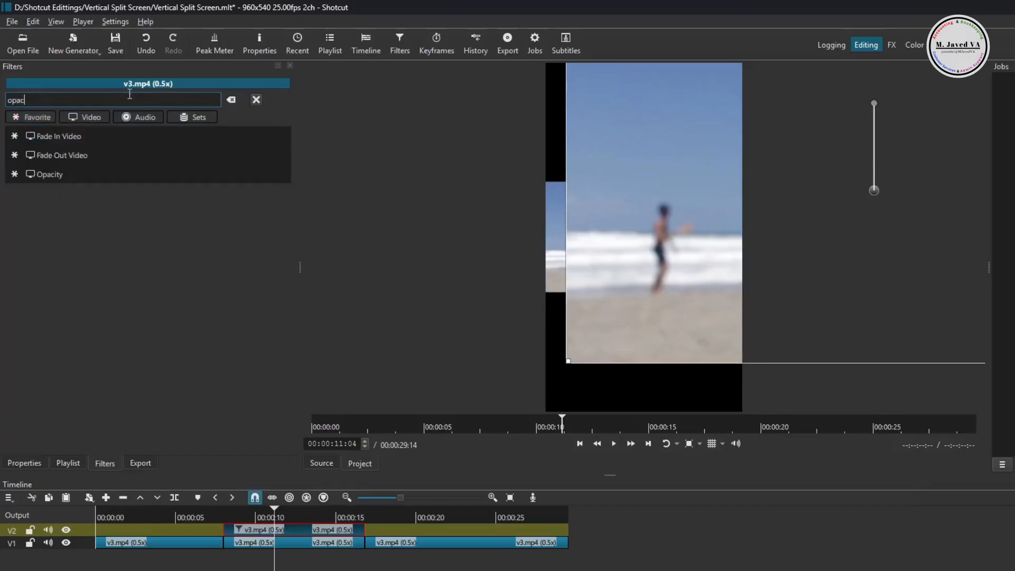
pyautogui.click(87, 175)
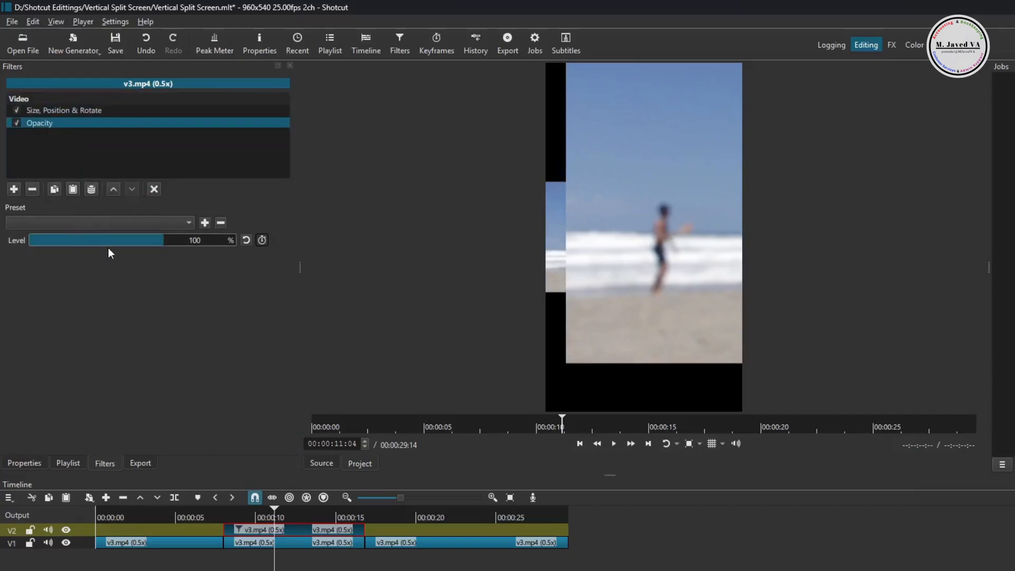
pyautogui.click(83, 242)
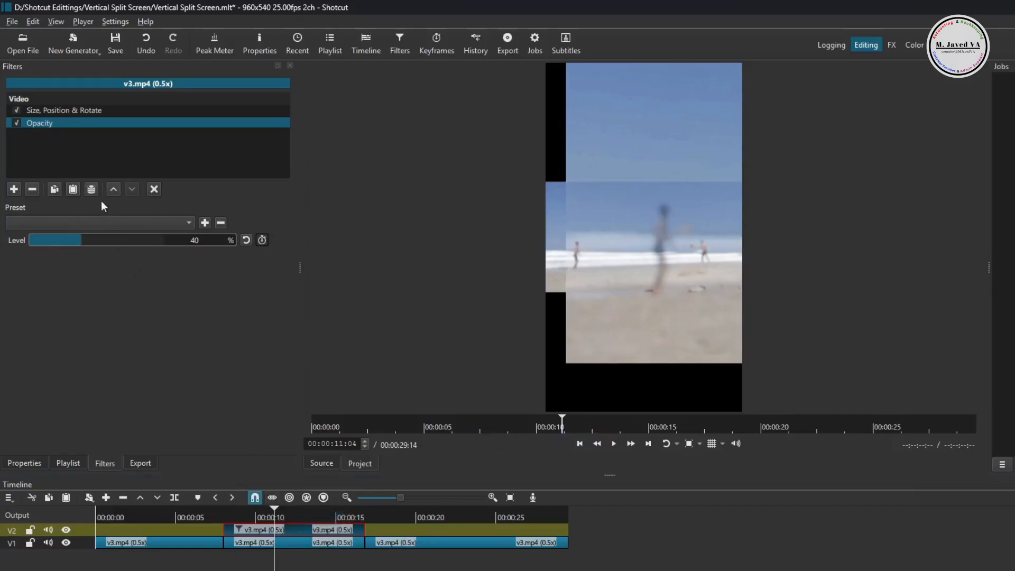
# Reposition the V2 segment's picture to about -169, -209 with its Size, Position & Rotate filter.
pyautogui.click(73, 111)
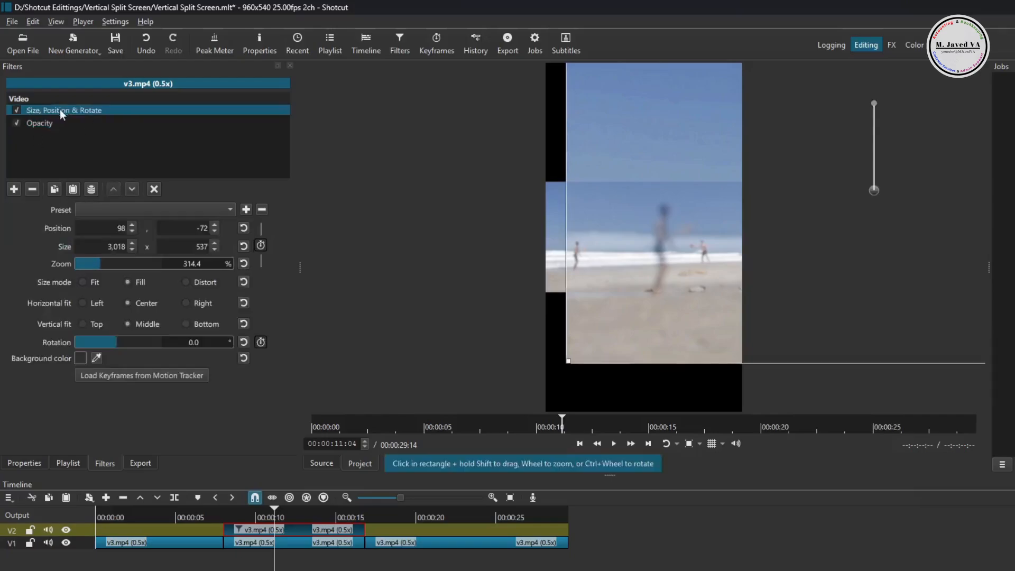
pyautogui.moveTo(862, 199); pyautogui.dragTo(819, 96)
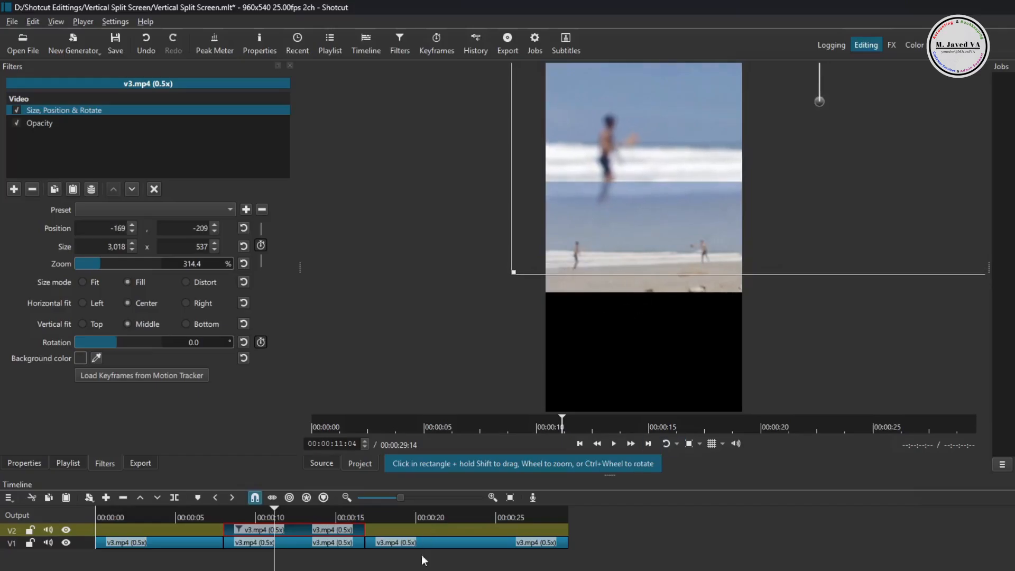
# Remove the Opacity filter from the middle segment on V2.
pyautogui.click(290, 544)
pyautogui.click(283, 526)
pyautogui.click(36, 123)
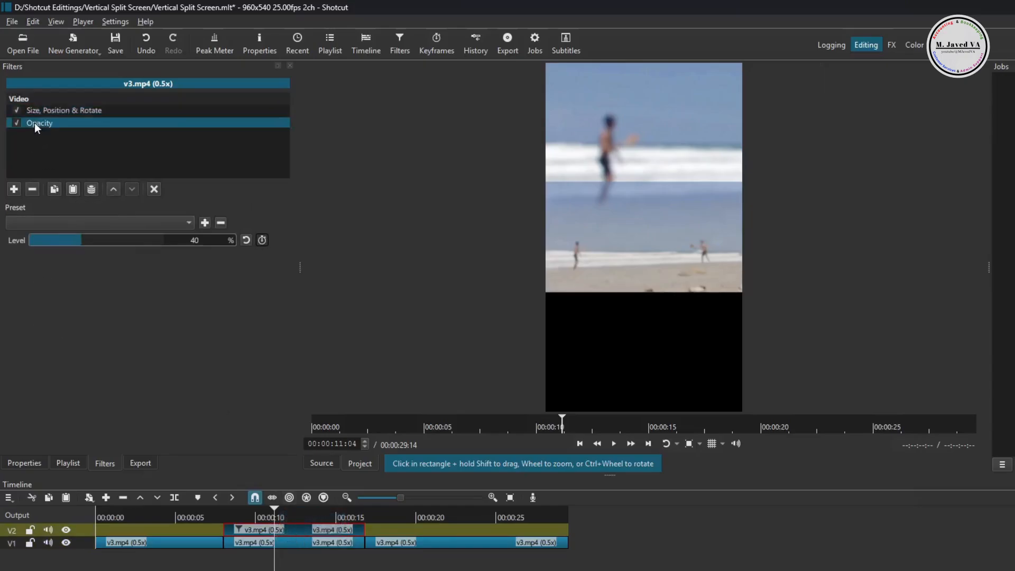
pyautogui.click(31, 193)
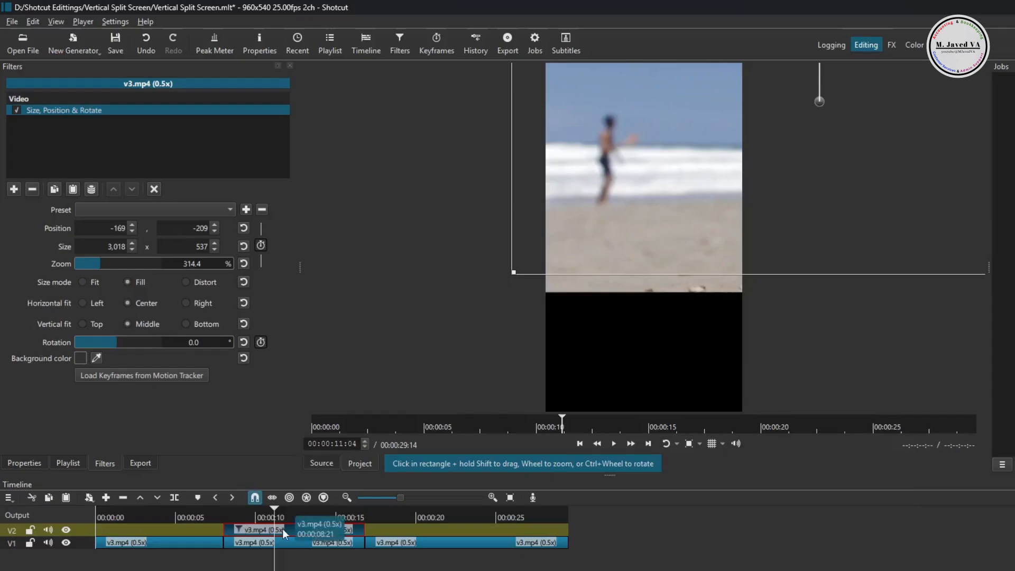
# Copy the V2 segment's Size, Position & Rotate filter to the V1 segment below it and reposition that picture to about -1,758, 72.
pyautogui.click(53, 190)
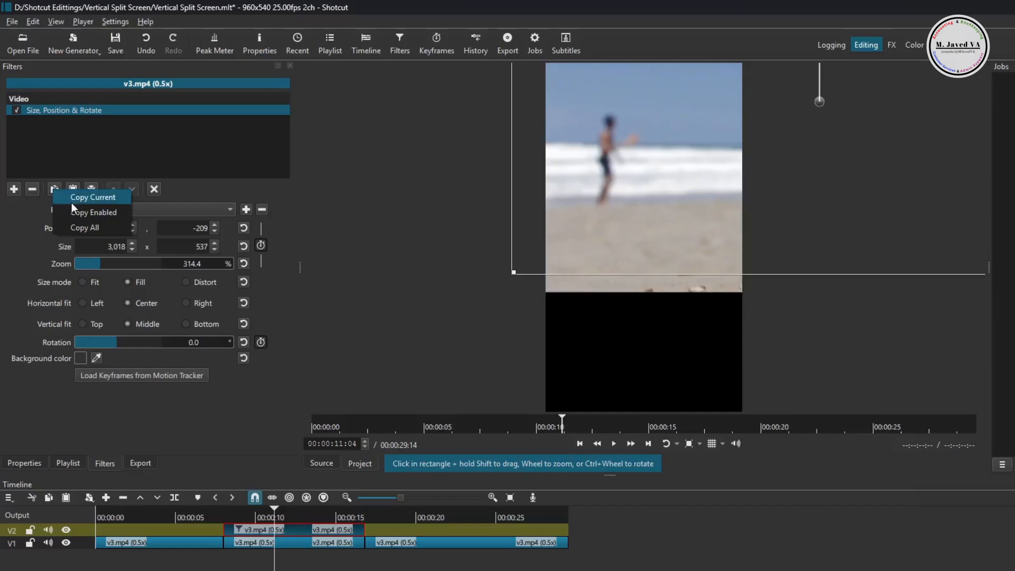
pyautogui.click(71, 200)
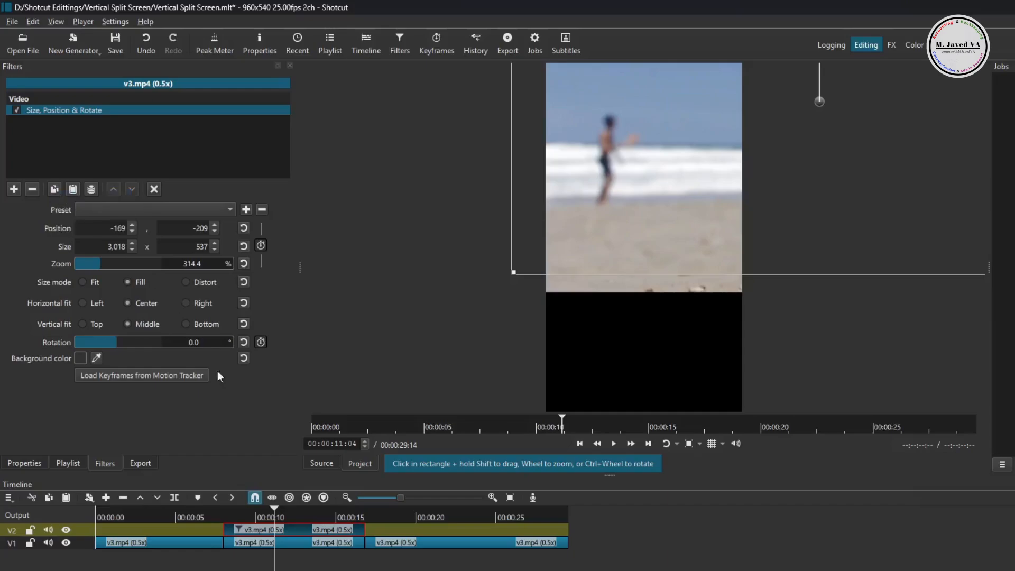
pyautogui.click(252, 543)
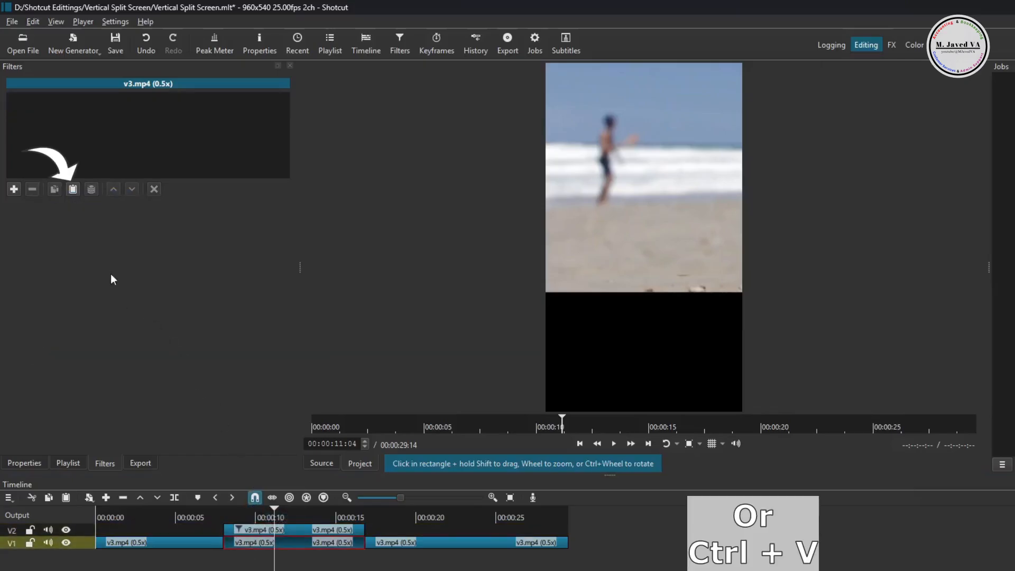
pyautogui.click(74, 189)
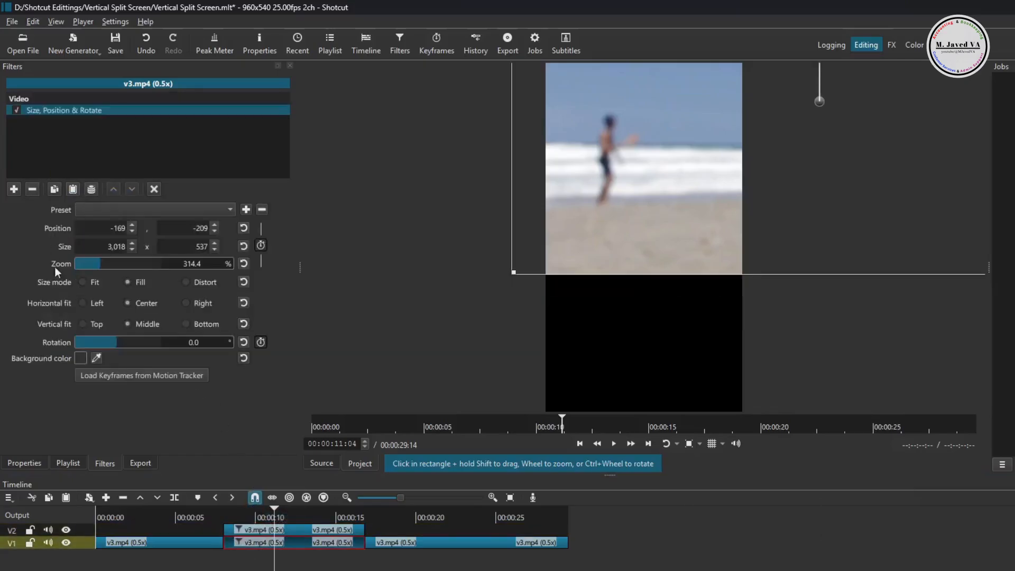
pyautogui.moveTo(820, 101); pyautogui.dragTo(491, 287)
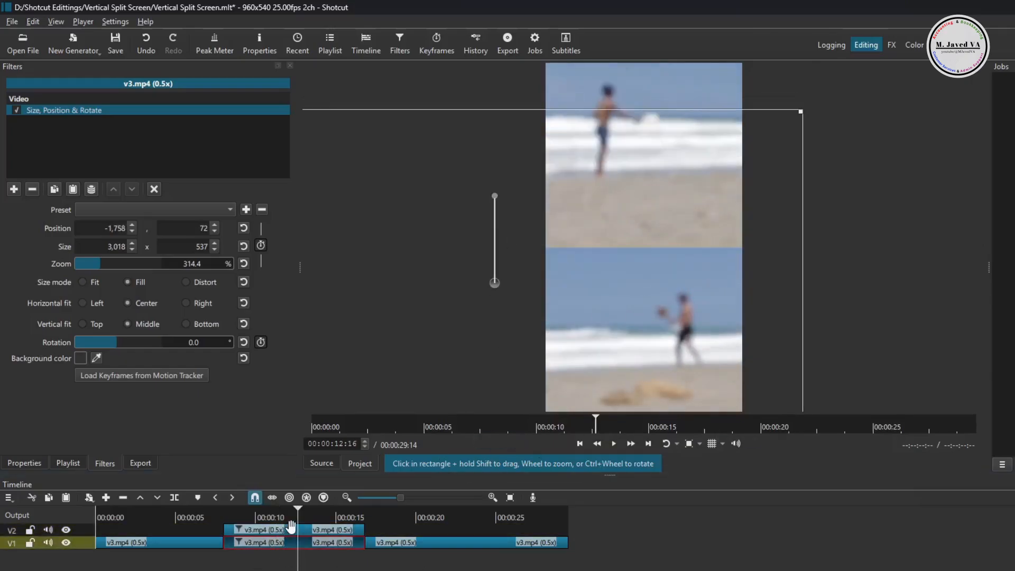
# Add a Mask: Draw (Glaxnimate) filter to the V2 segment and create a new mask drawing named 1.rawr.
pyautogui.click(288, 528)
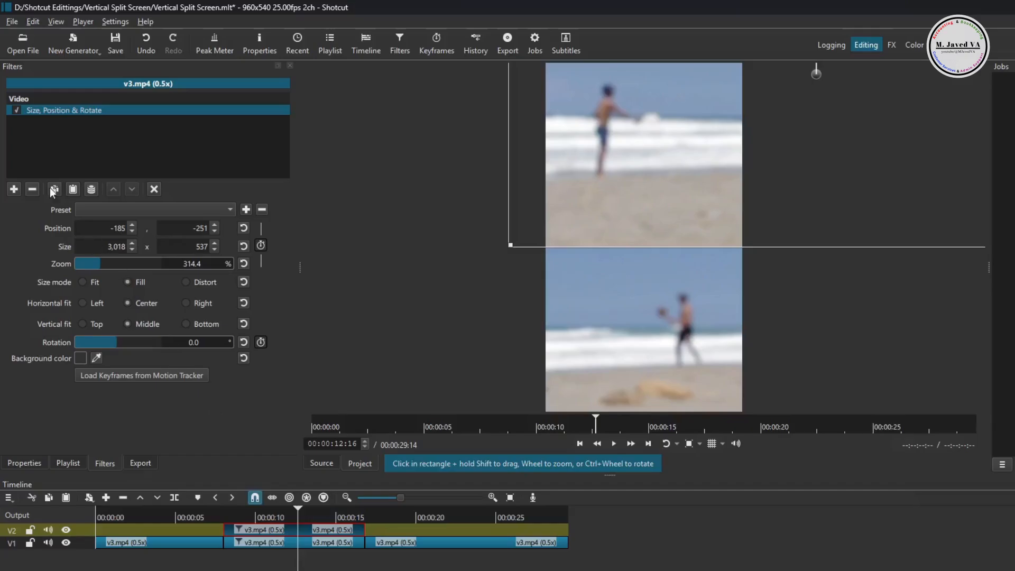
pyautogui.click(13, 194)
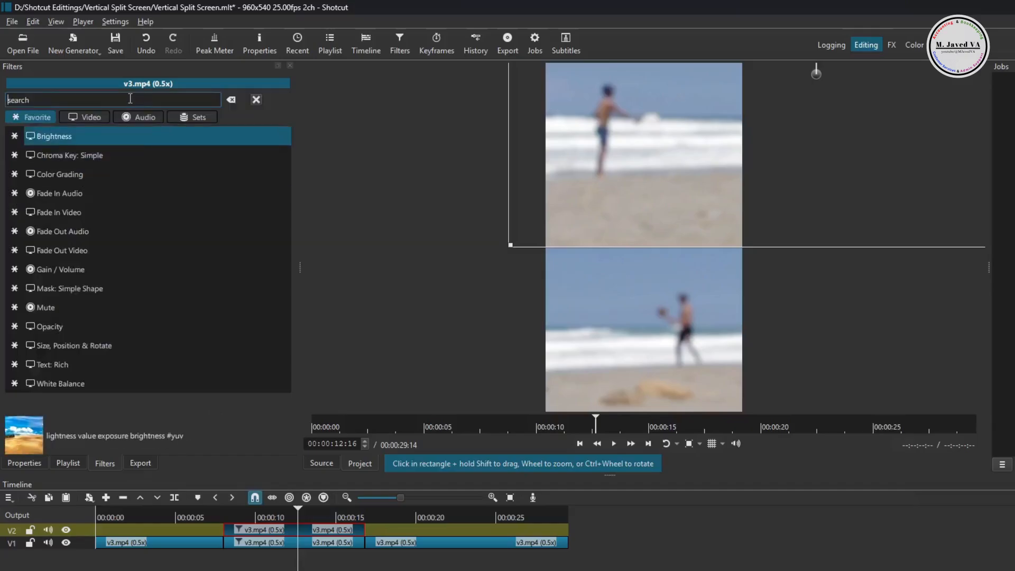
pyautogui.write('mas')
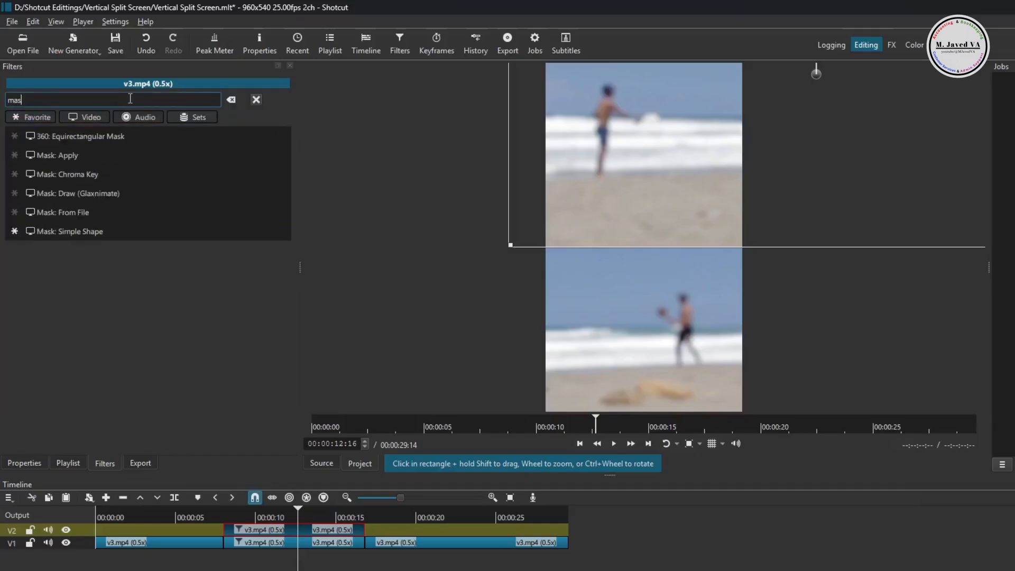
pyautogui.write('k')
pyautogui.click(121, 195)
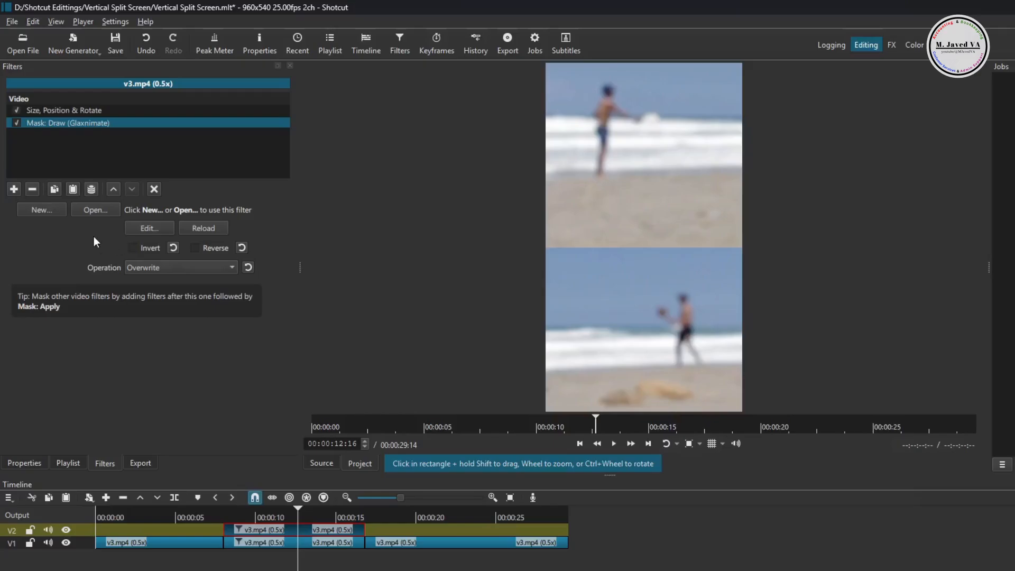
pyautogui.click(37, 210)
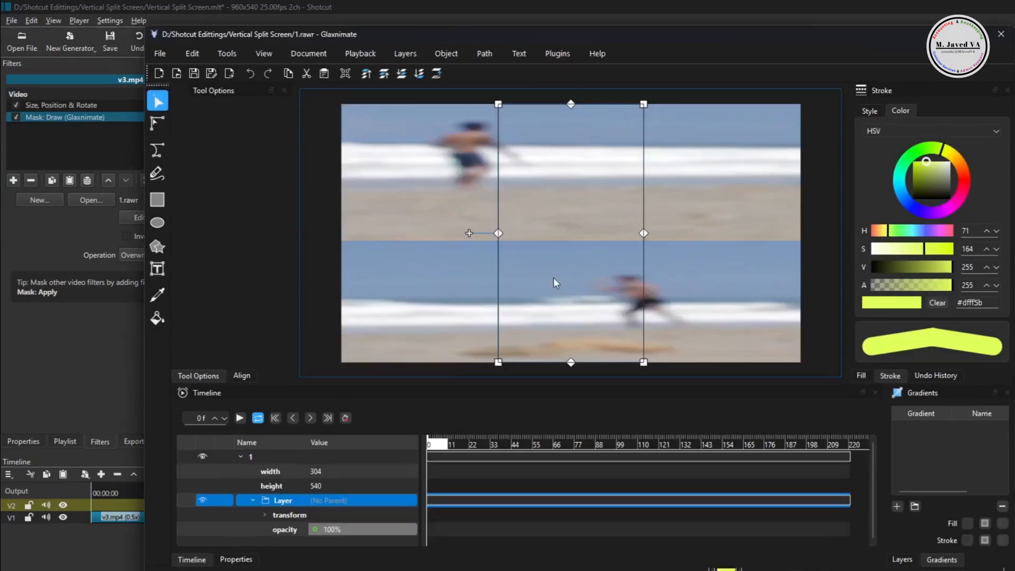
# Draw a filled, strokeless four-sided shape over the upper part of the frame, with its lower edge slanting down to the right.
pyautogui.scroll(-2, 591, 223)
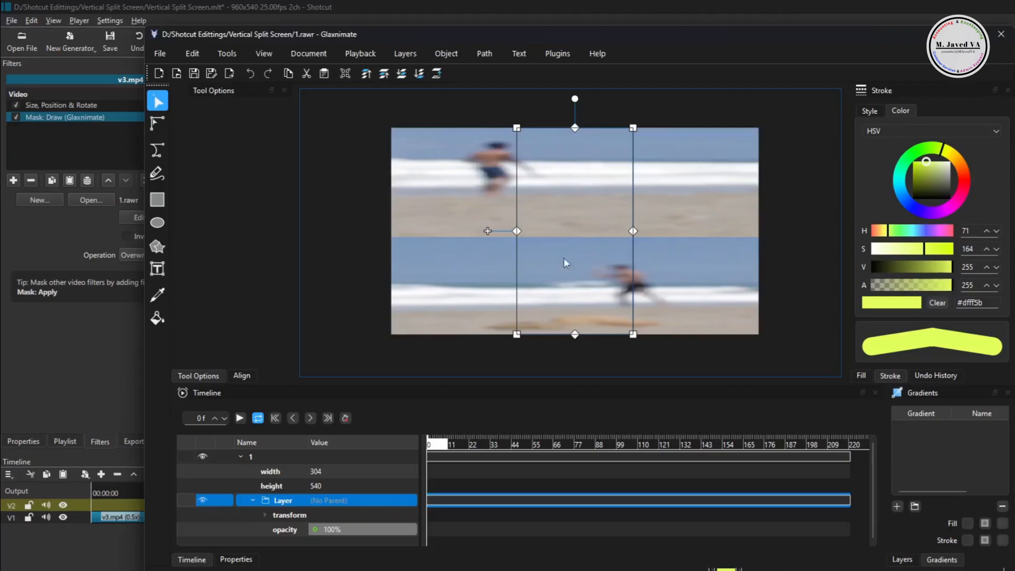
pyautogui.click(159, 152)
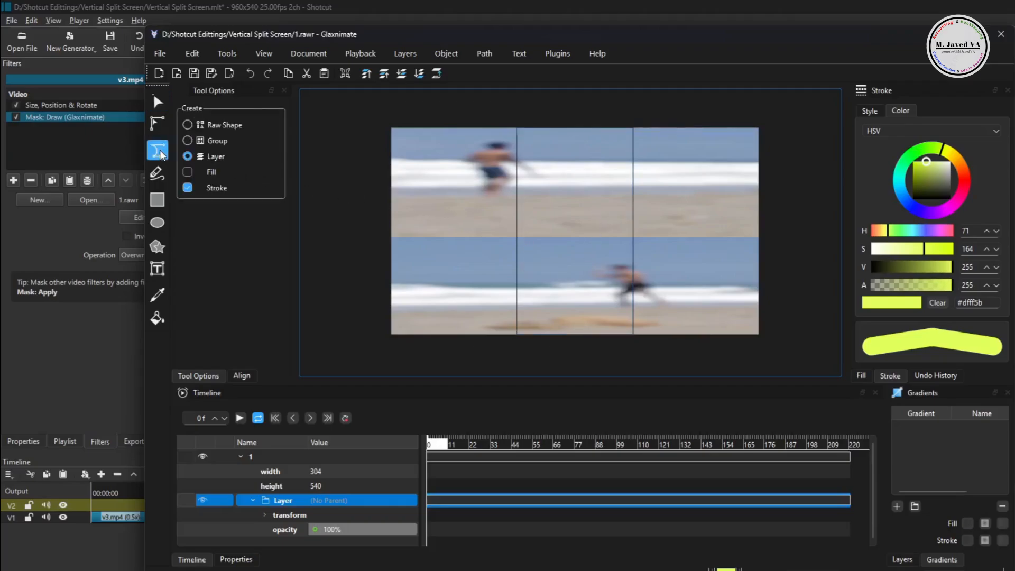
pyautogui.click(193, 176)
pyautogui.click(195, 190)
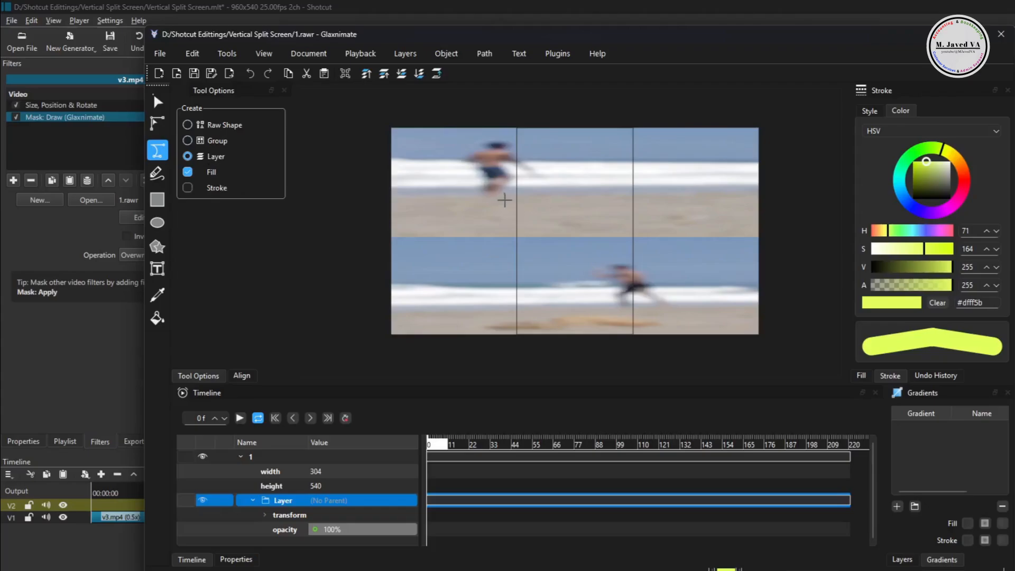
pyautogui.click(503, 198)
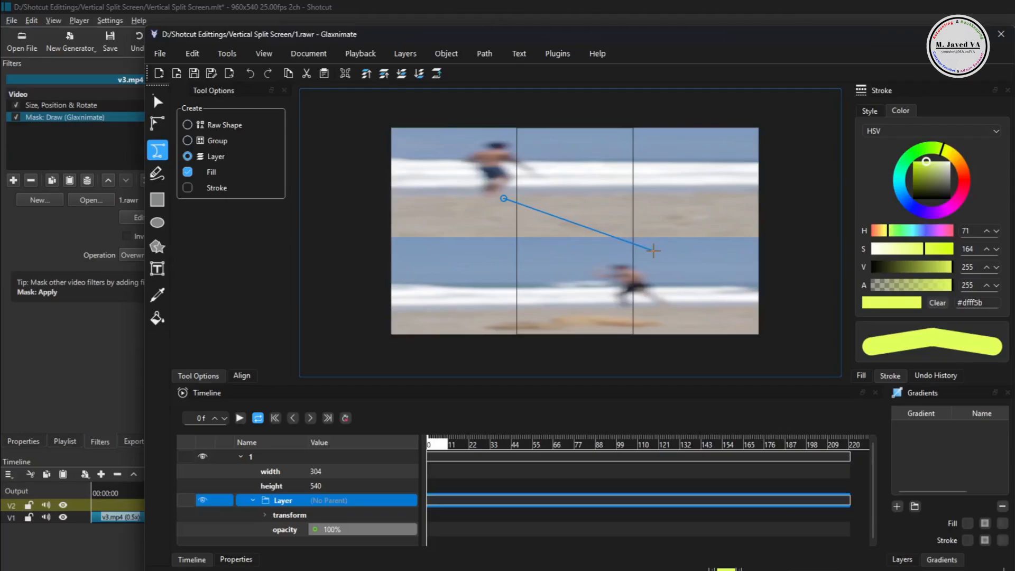
pyautogui.rightClick(653, 250)
pyautogui.click(653, 251)
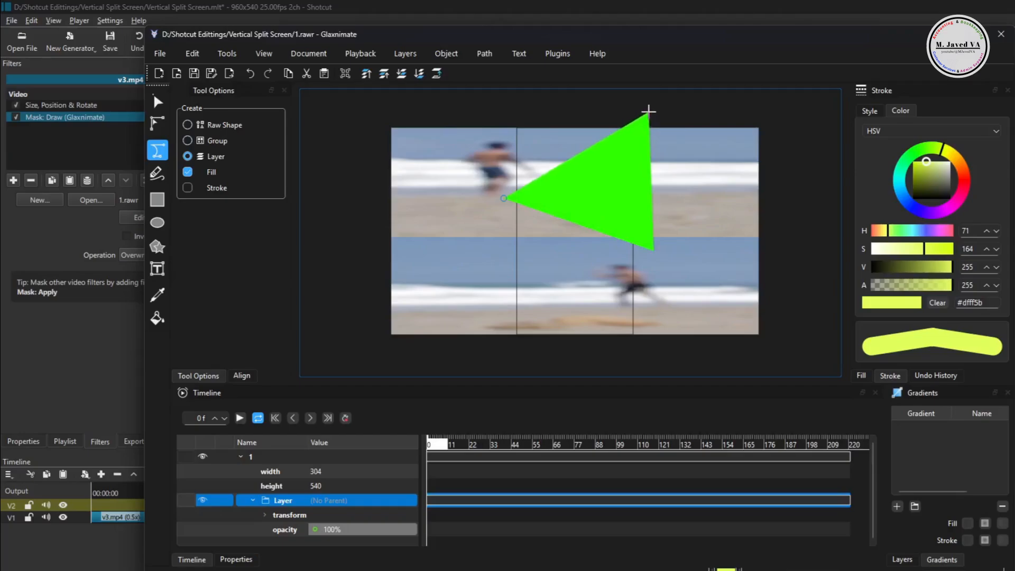
pyautogui.click(652, 110)
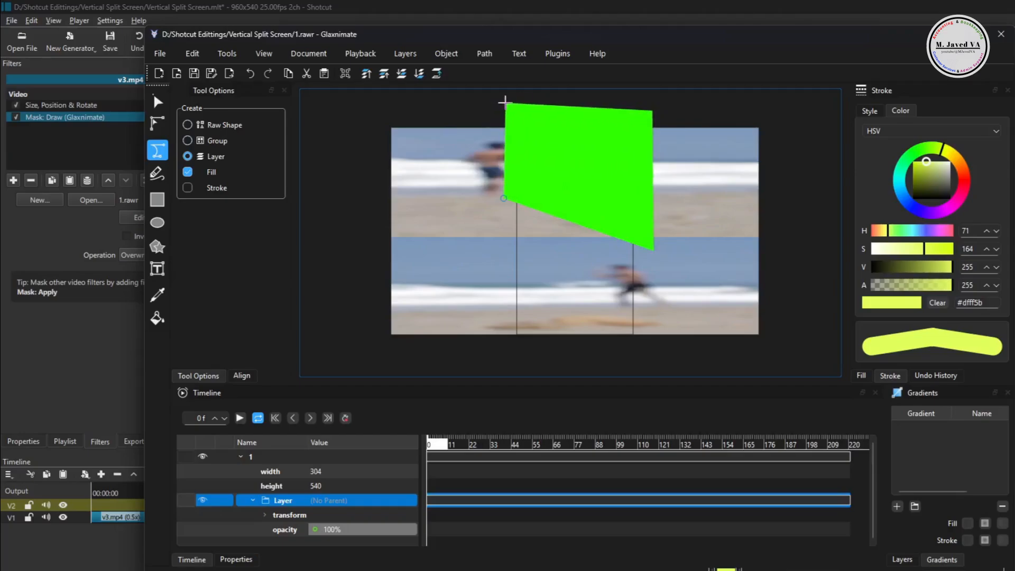
pyautogui.press('Return')
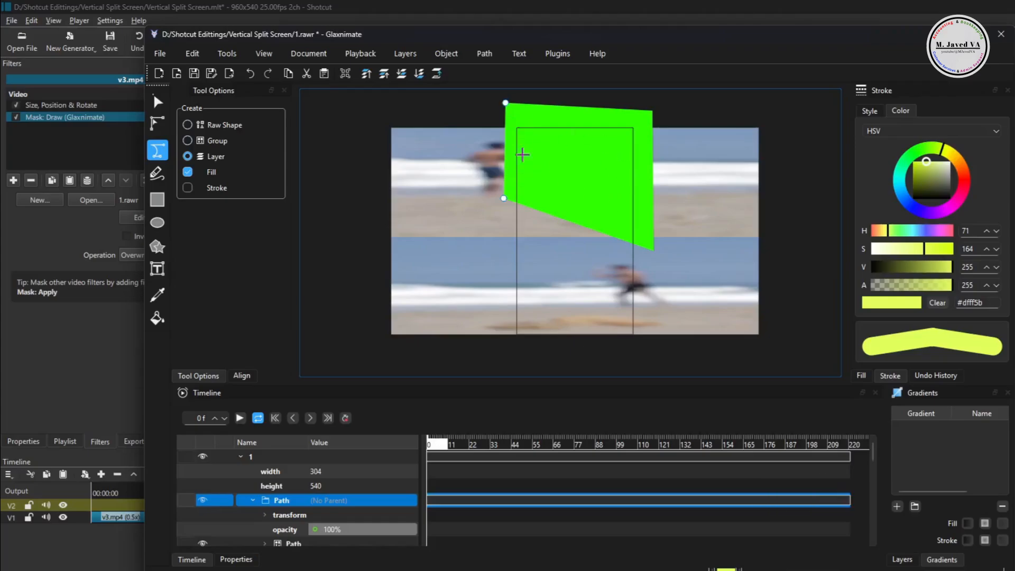
# Save the 1.rawr mask drawing and quit Glaxnimate to return to Shotcut.
pyautogui.click(159, 53)
pyautogui.click(174, 207)
pyautogui.click(160, 55)
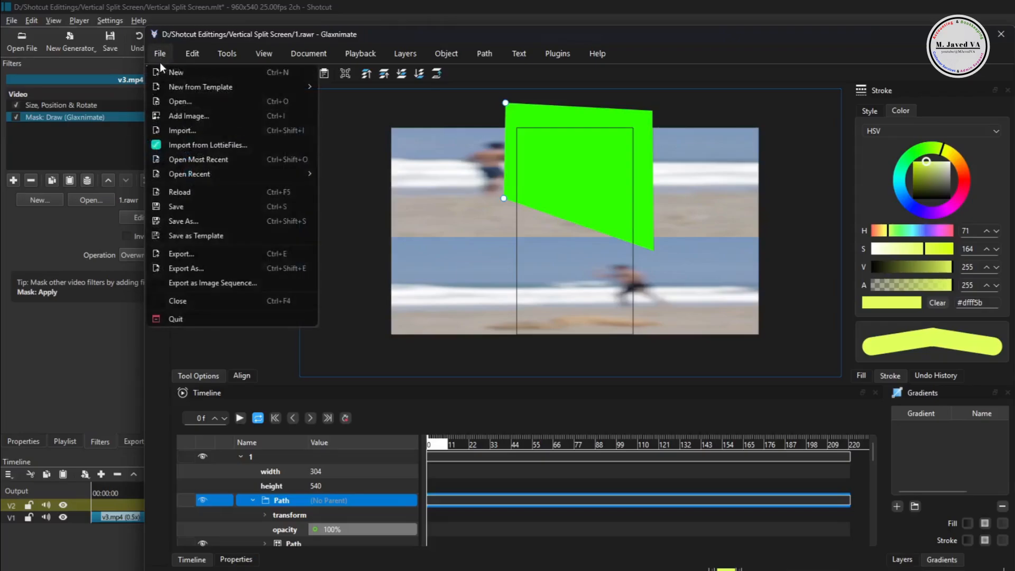
pyautogui.click(188, 317)
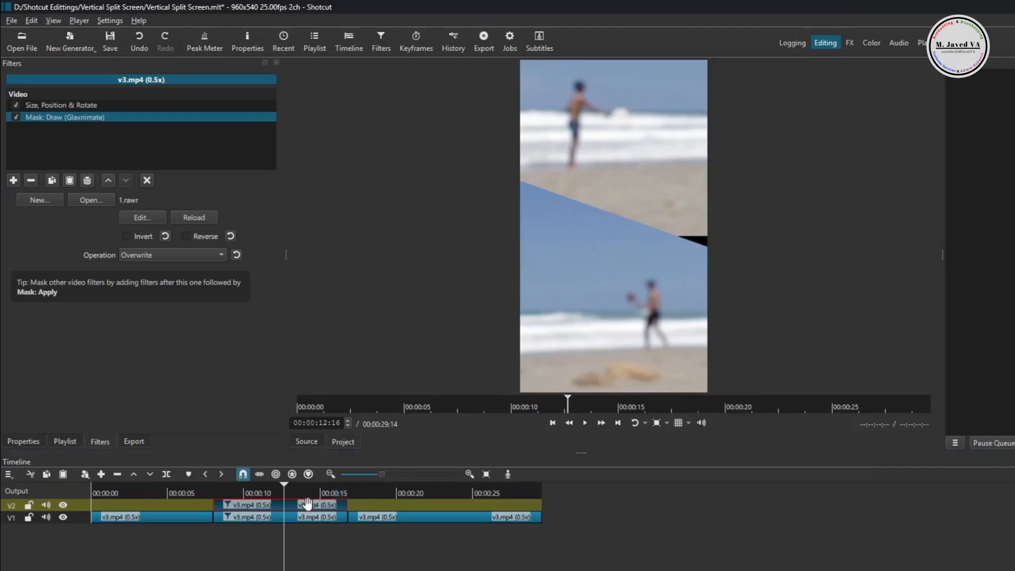
# Reposition the V2 segment's picture to about -194, -230 so it fills the slanted mask area.
pyautogui.click(49, 105)
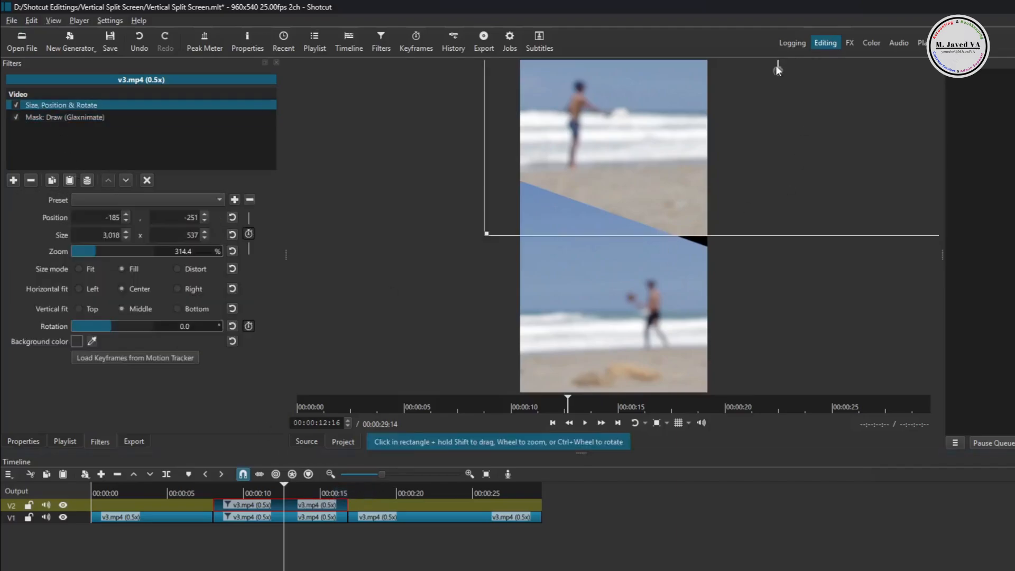
pyautogui.moveTo(778, 68); pyautogui.dragTo(778, 90)
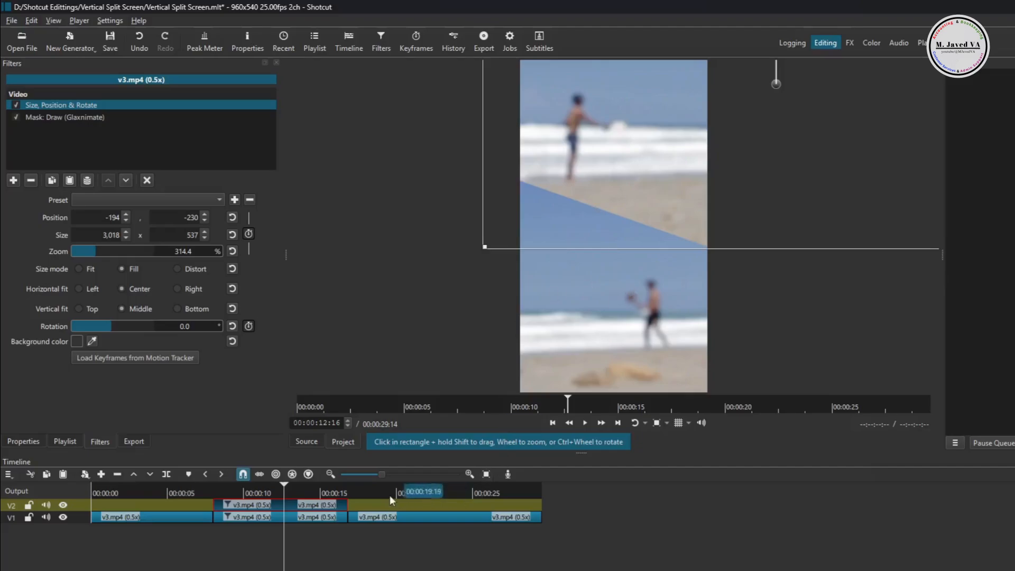
pyautogui.click(244, 496)
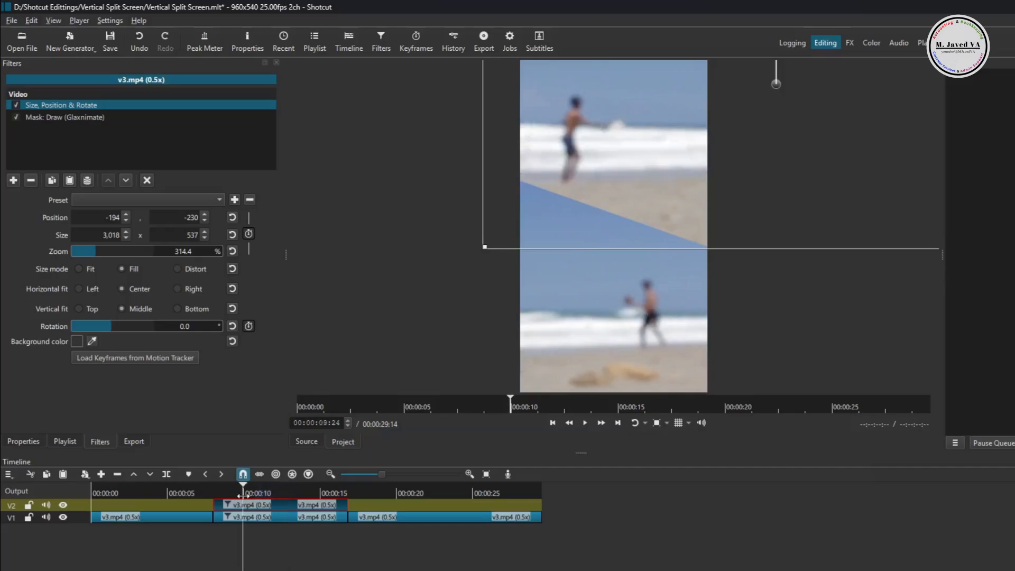
# Add a new video track above V2.
pyautogui.click(9, 475)
pyautogui.moveTo(31, 487)
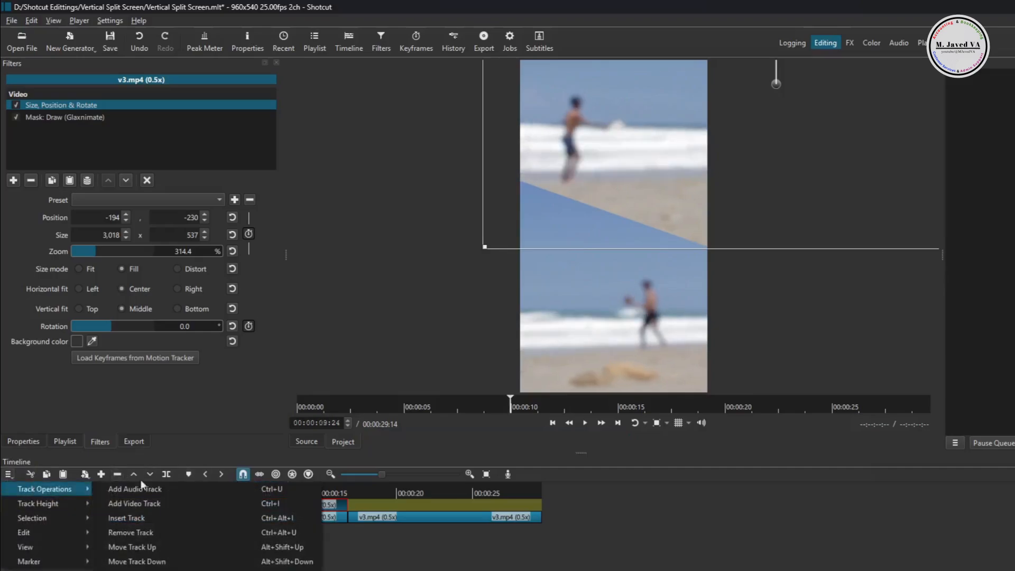
pyautogui.click(162, 504)
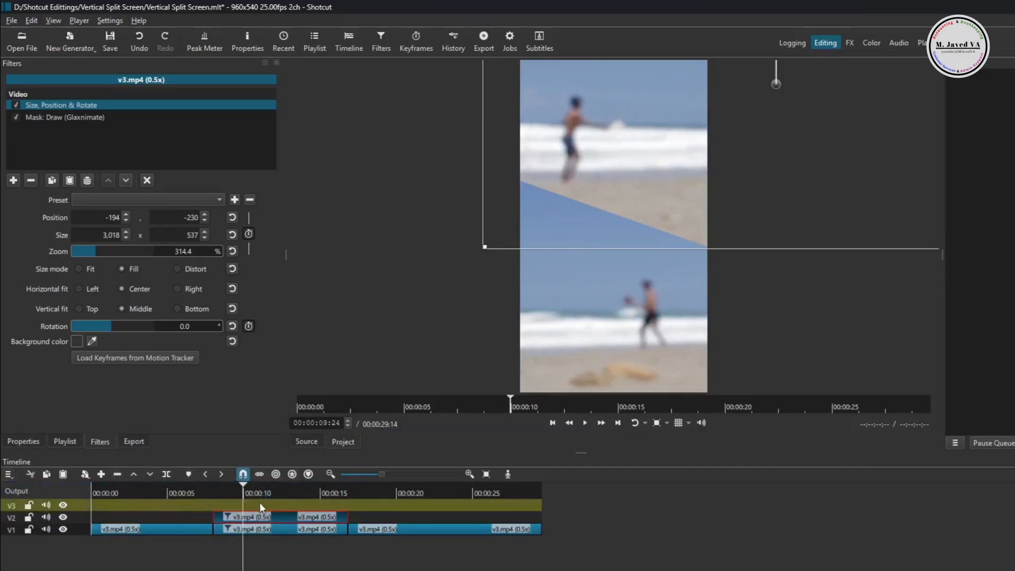
# Generate a Glaxnimate animation named anim1.rawr with a 20-second duration and a transparent background.
pyautogui.click(70, 40)
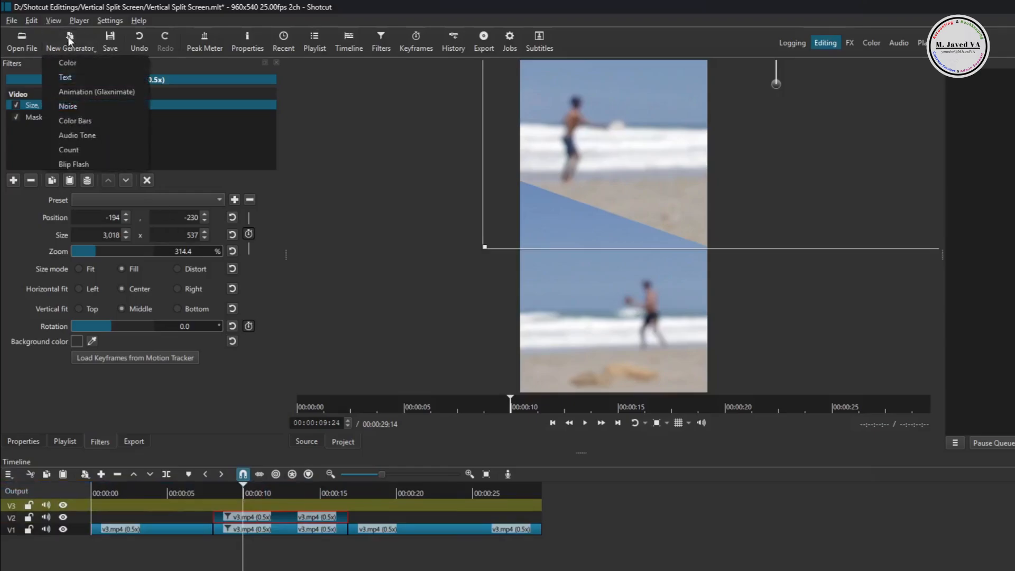
pyautogui.click(96, 93)
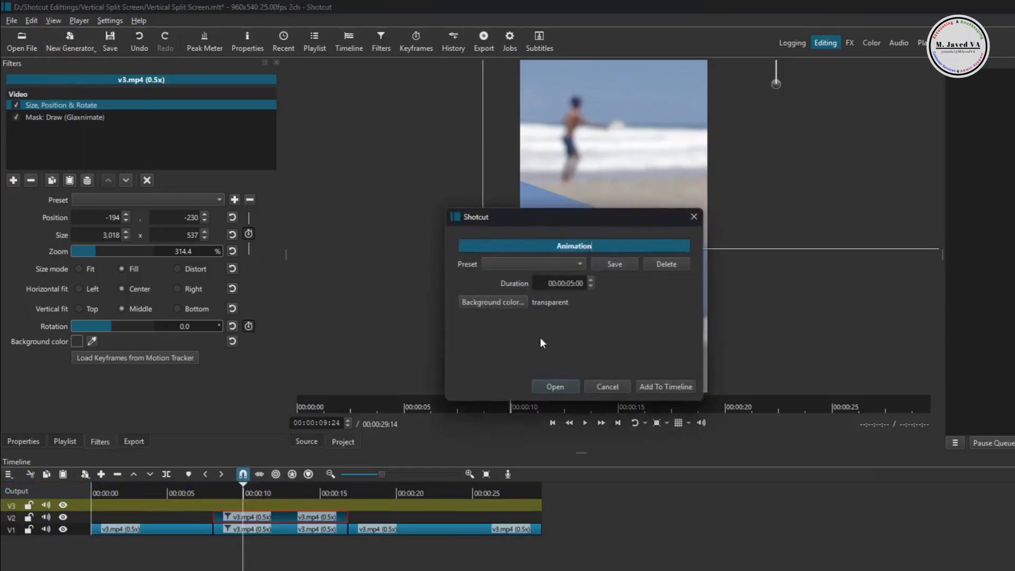
pyautogui.tripleClick(572, 284)
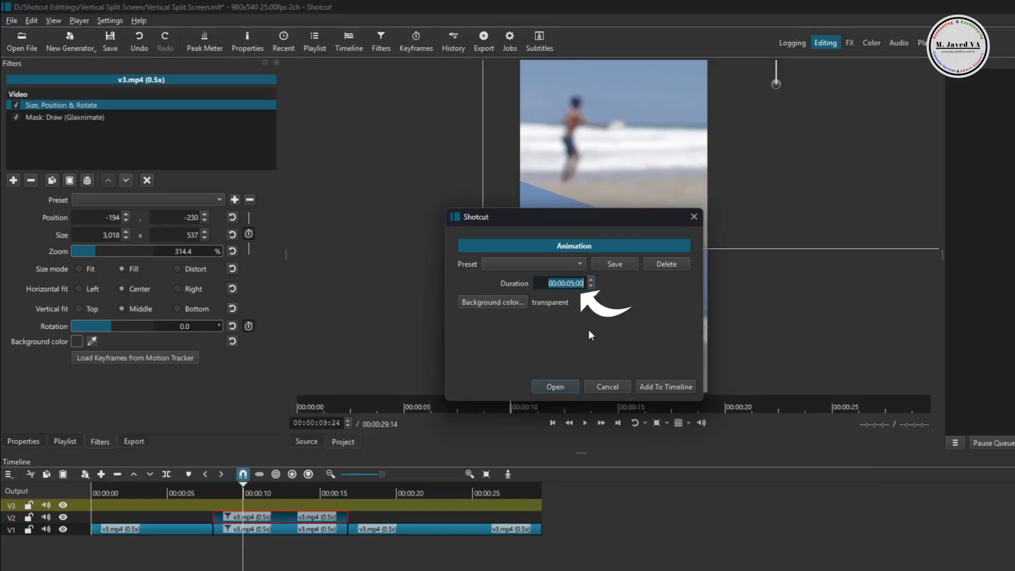
pyautogui.press('Left')
pyautogui.press('Left')
pyautogui.press('Left')
pyautogui.press('BackSpace')
pyautogui.press('BackSpace')
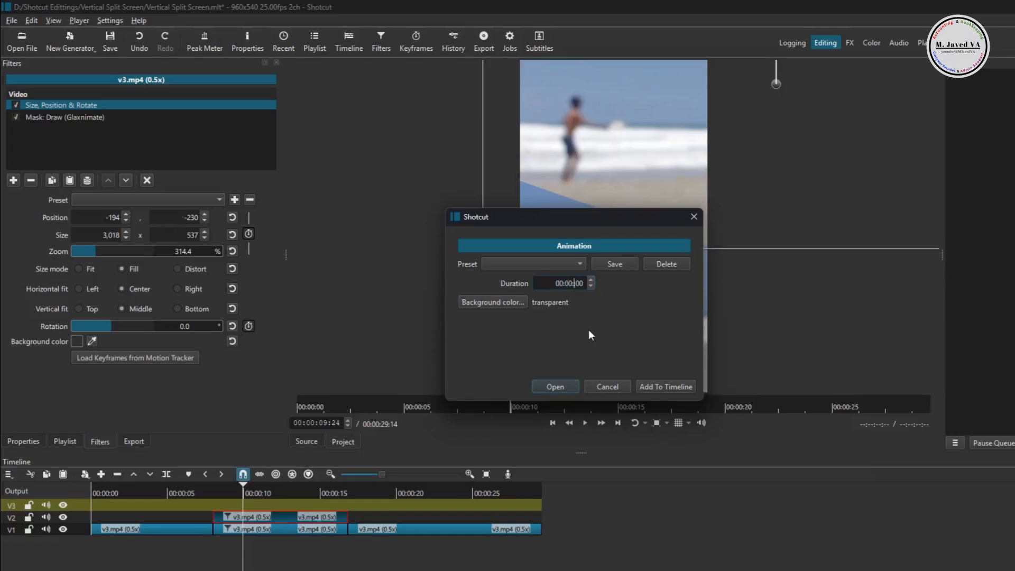
pyautogui.write('20:')
pyautogui.click(555, 390)
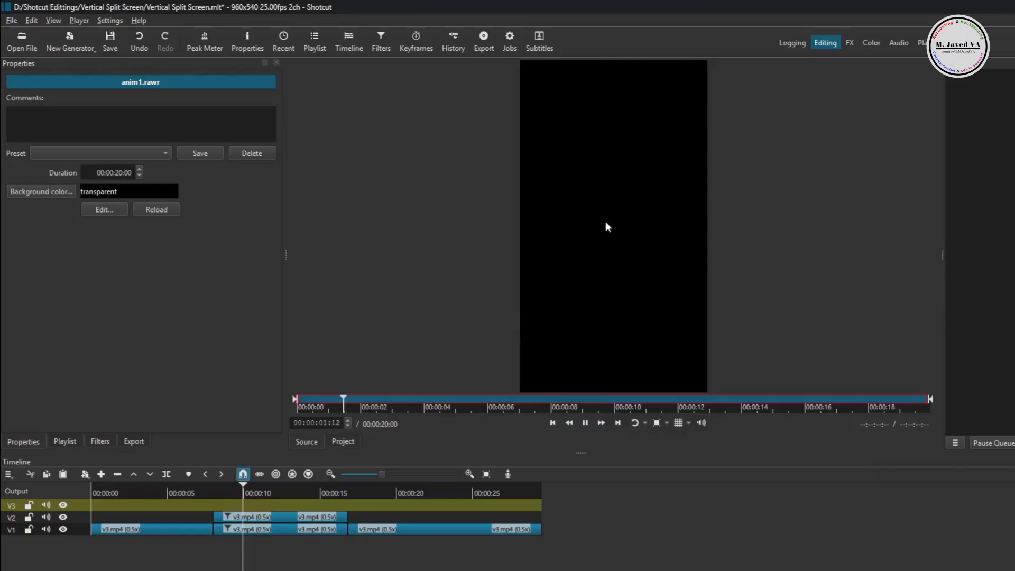
# Place the anim1.rawr animation on V3 and trim both ends to match the middle segment on V2.
pyautogui.moveTo(605, 221); pyautogui.dragTo(230, 506)
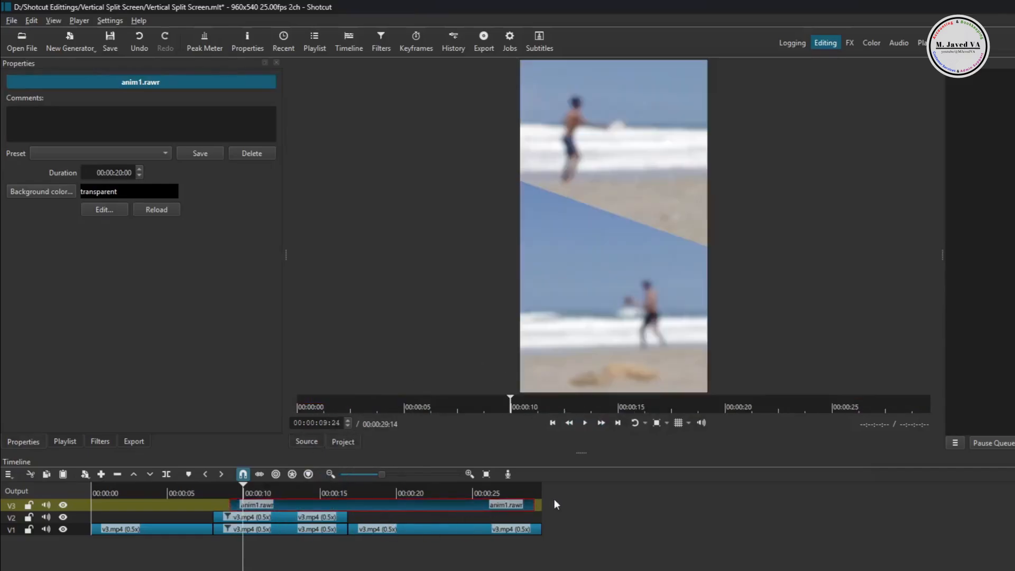
pyautogui.moveTo(523, 506); pyautogui.dragTo(657, 503)
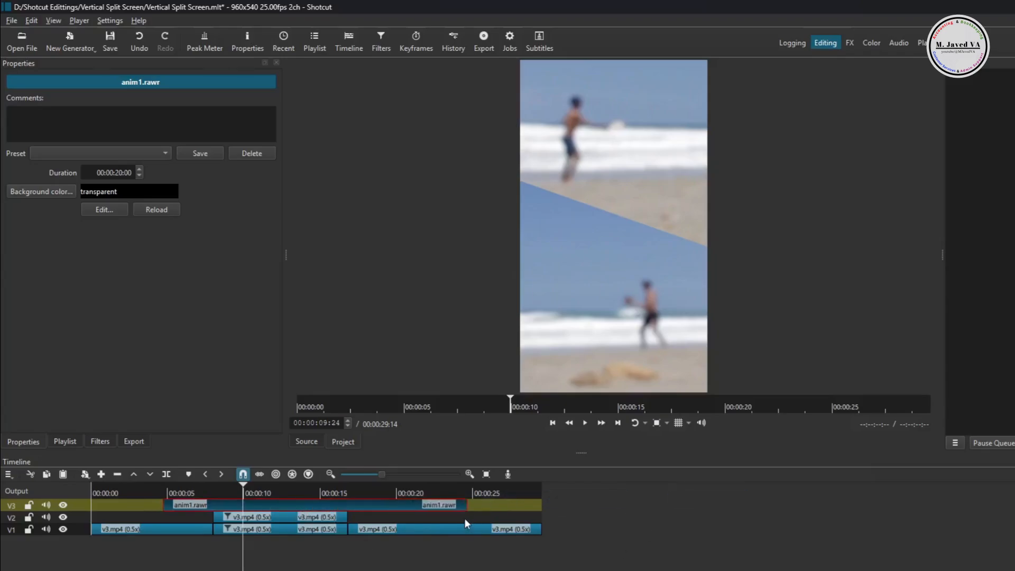
pyautogui.click(120, 172)
pyautogui.moveTo(289, 506); pyautogui.dragTo(335, 504)
pyautogui.moveTo(518, 506); pyautogui.dragTo(347, 505)
# Open the anim1.rawr clip for editing in Glaxnimate and set the path drawing tool to create a layer with stroke only, no fill.
pyautogui.click(270, 506)
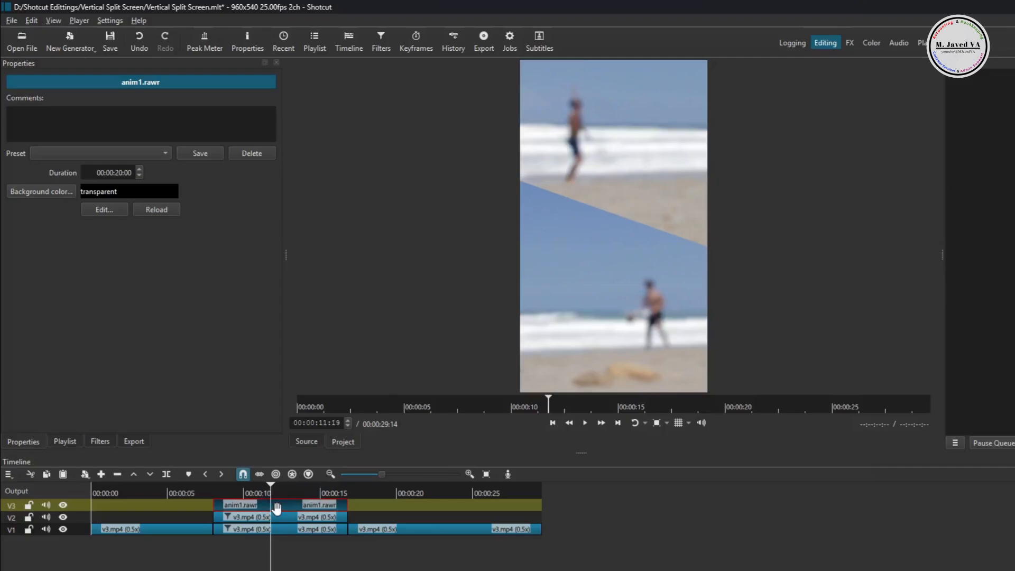
pyautogui.click(104, 210)
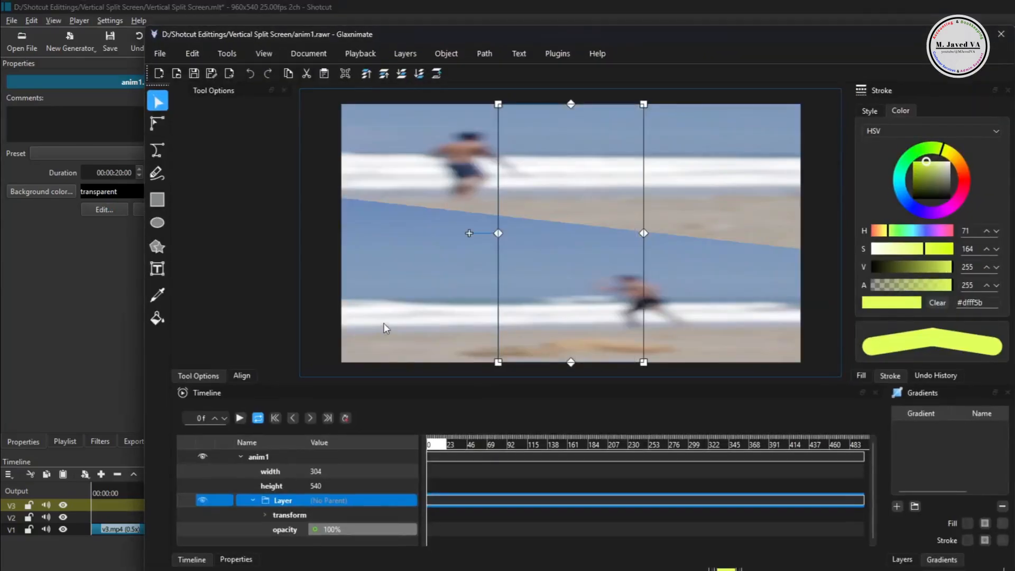
pyautogui.scroll(-1, 543, 241)
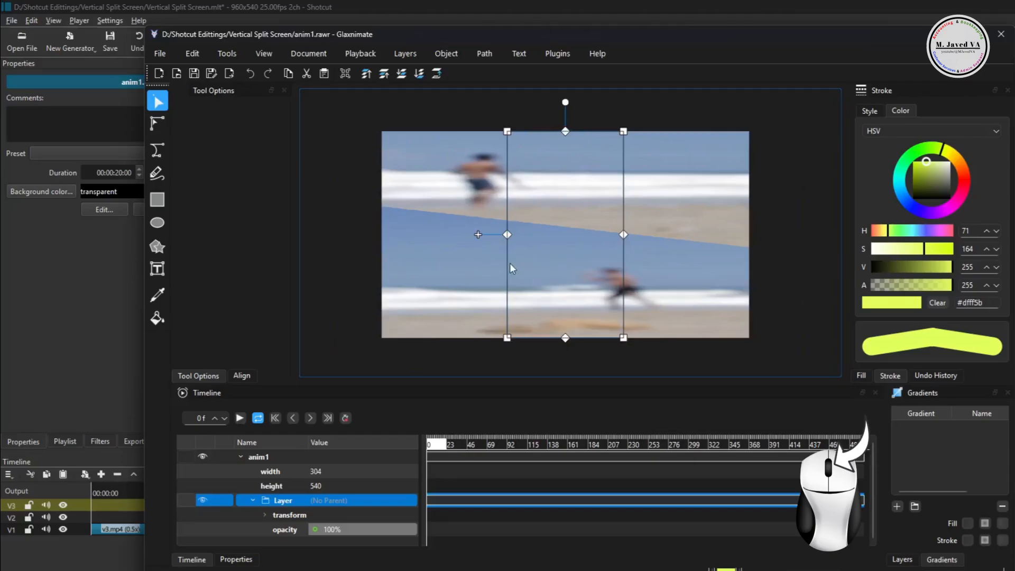
pyautogui.click(158, 151)
pyautogui.click(187, 172)
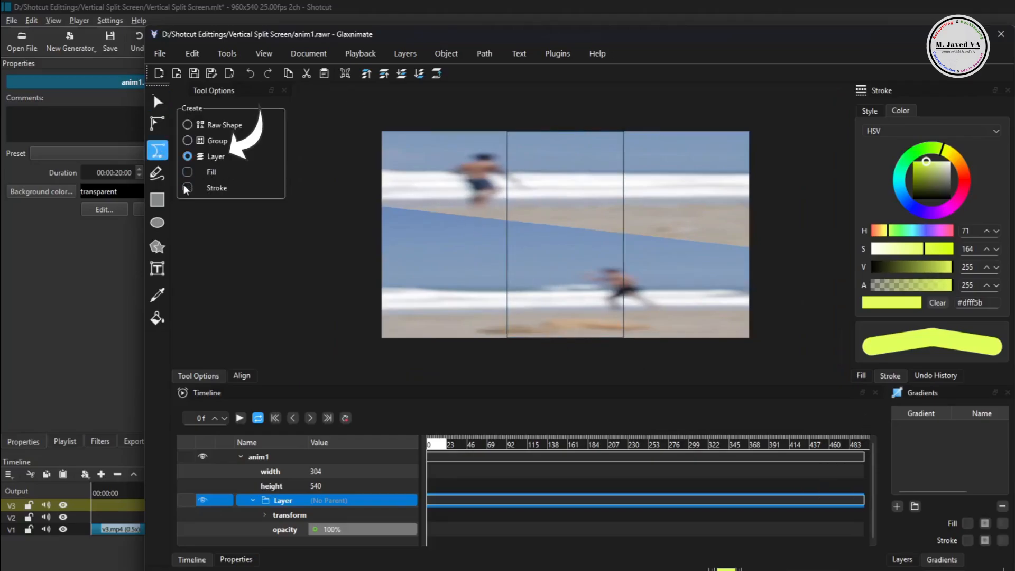
pyautogui.click(187, 187)
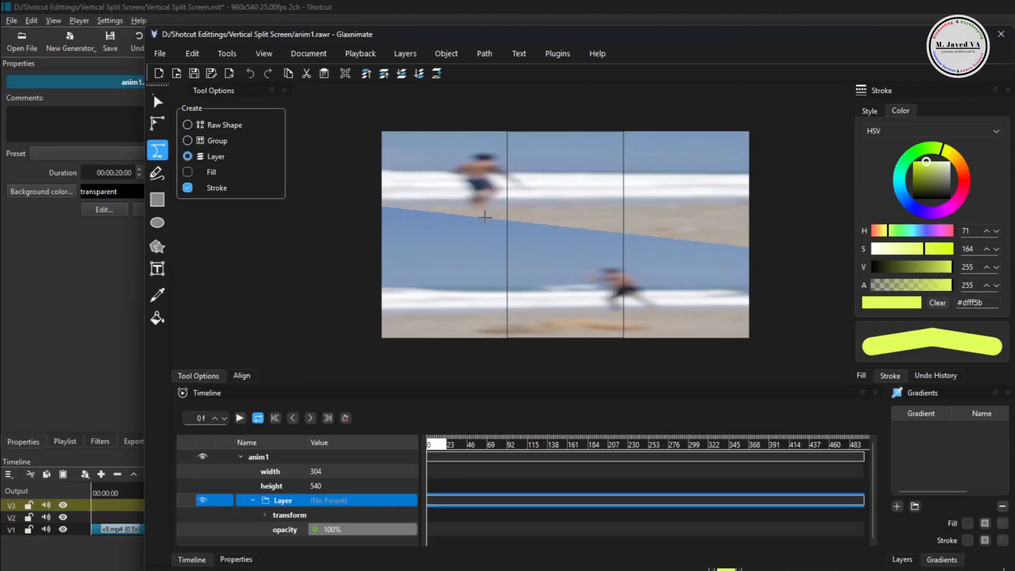
# Draw a straight line along the slanted divide, extending past both sides of the frame, and save the animation before returning to Shotcut.
pyautogui.click(485, 217)
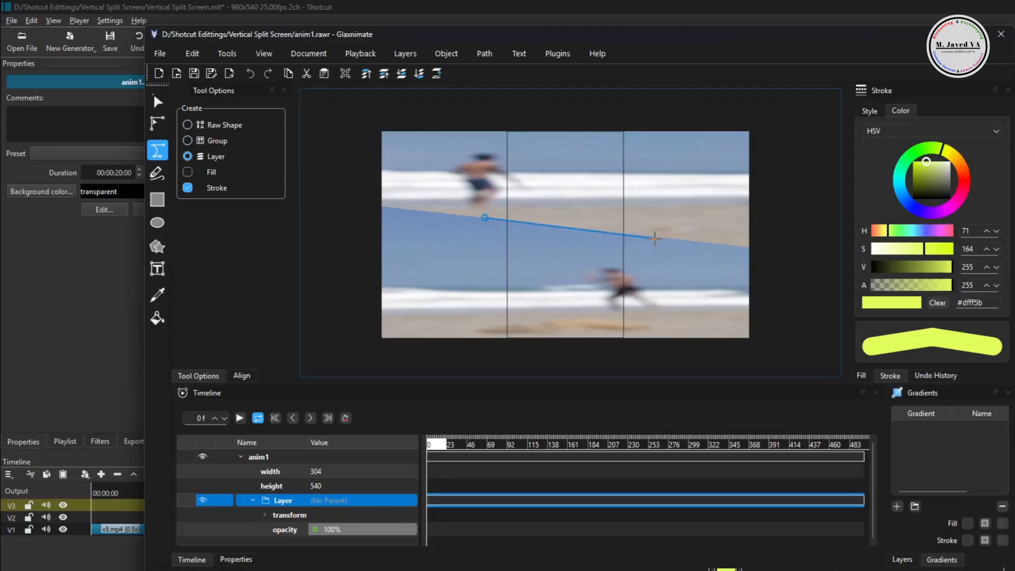
pyautogui.doubleClick(653, 237)
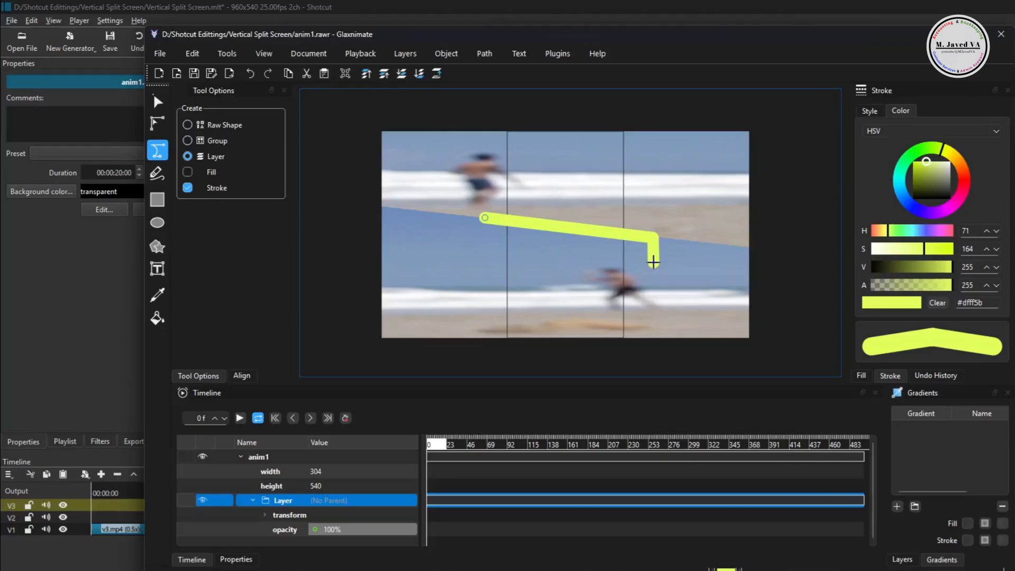
pyautogui.press('Return')
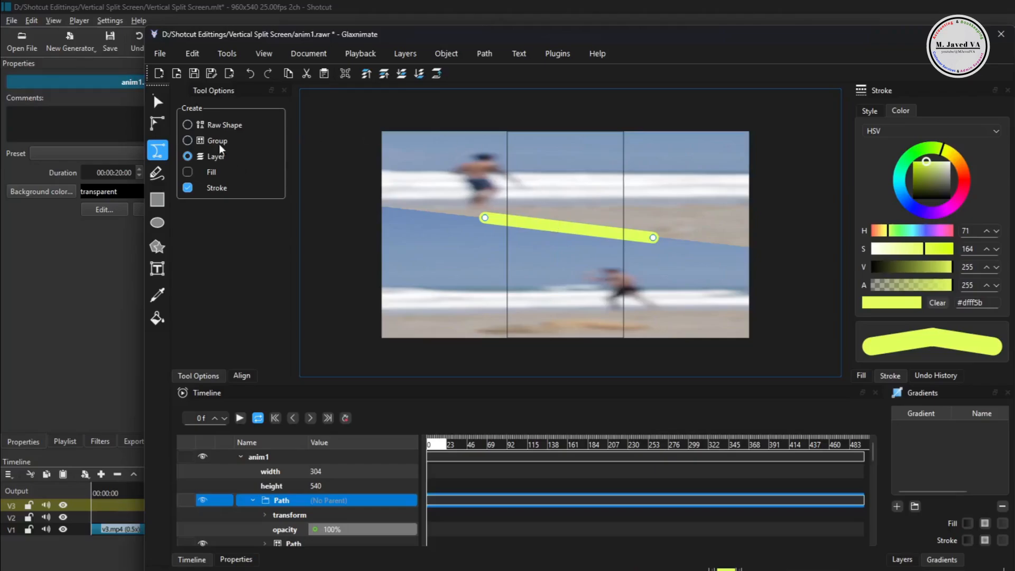
pyautogui.click(160, 54)
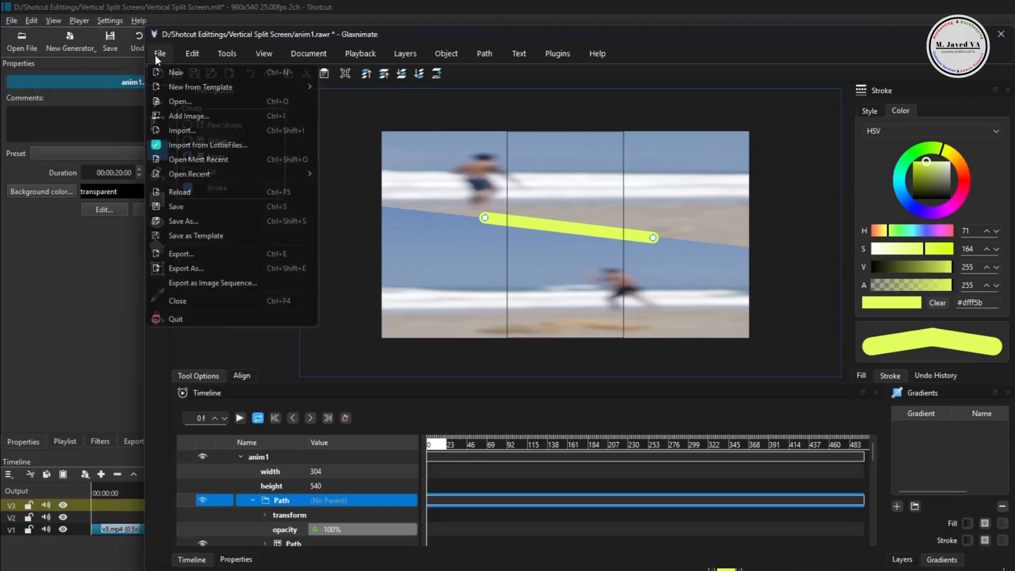
pyautogui.click(180, 207)
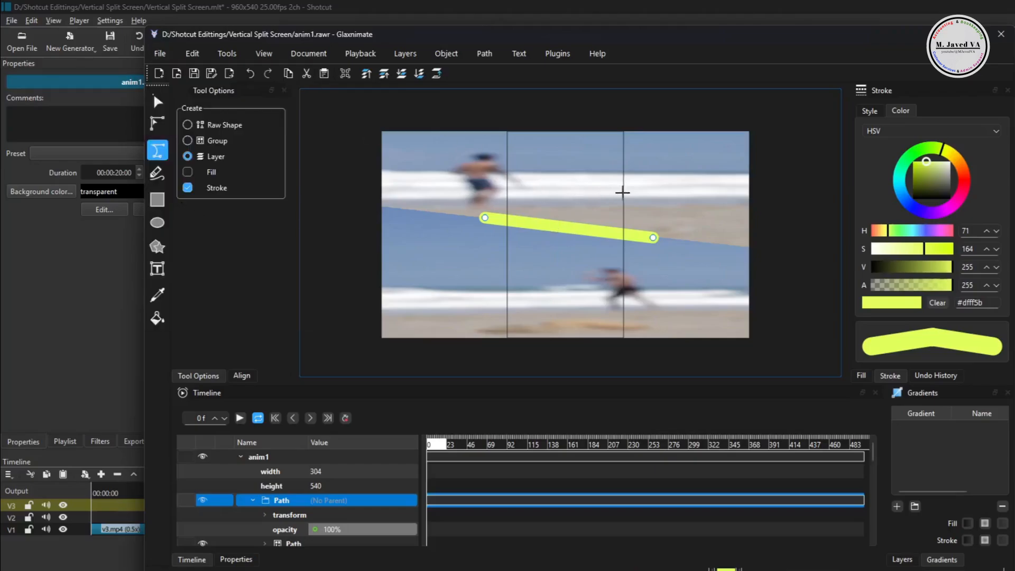
pyautogui.click(1002, 35)
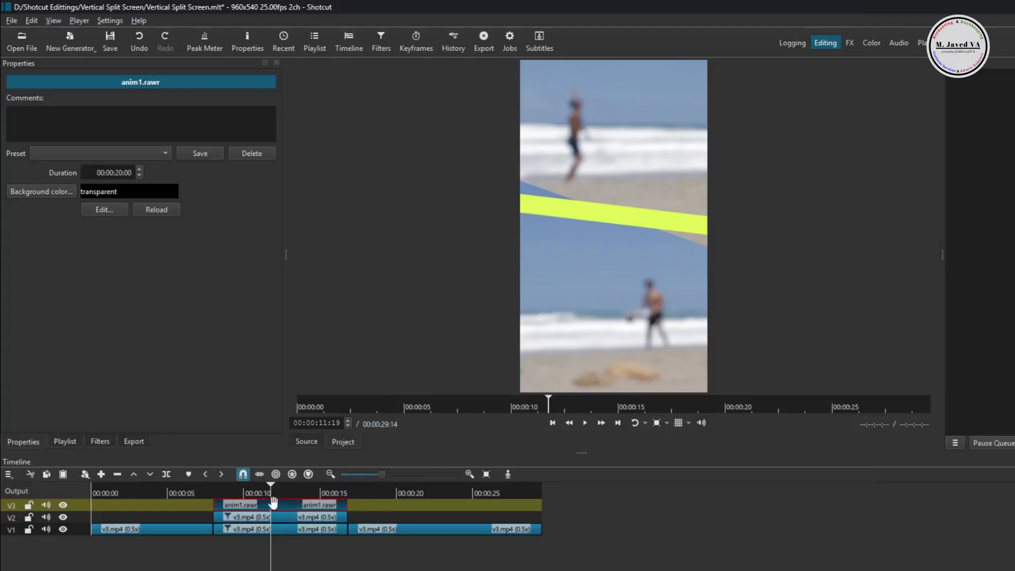
# Reopen anim1.rawr in Glaxnimate and adjust the line's end nodes and curve handle to make a straight, steeper line matching the divide.
pyautogui.click(103, 211)
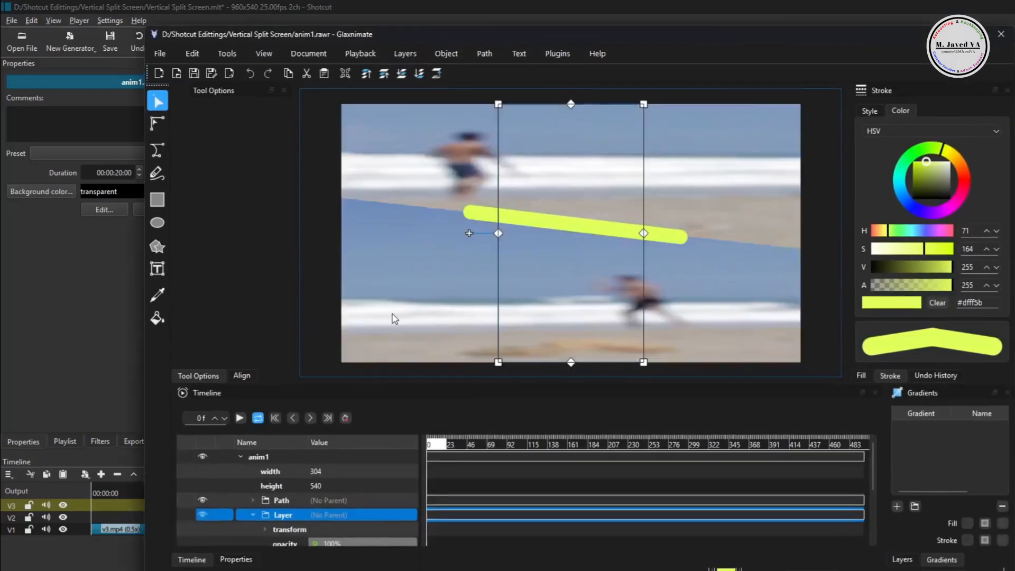
pyautogui.scroll(-1, 604, 231)
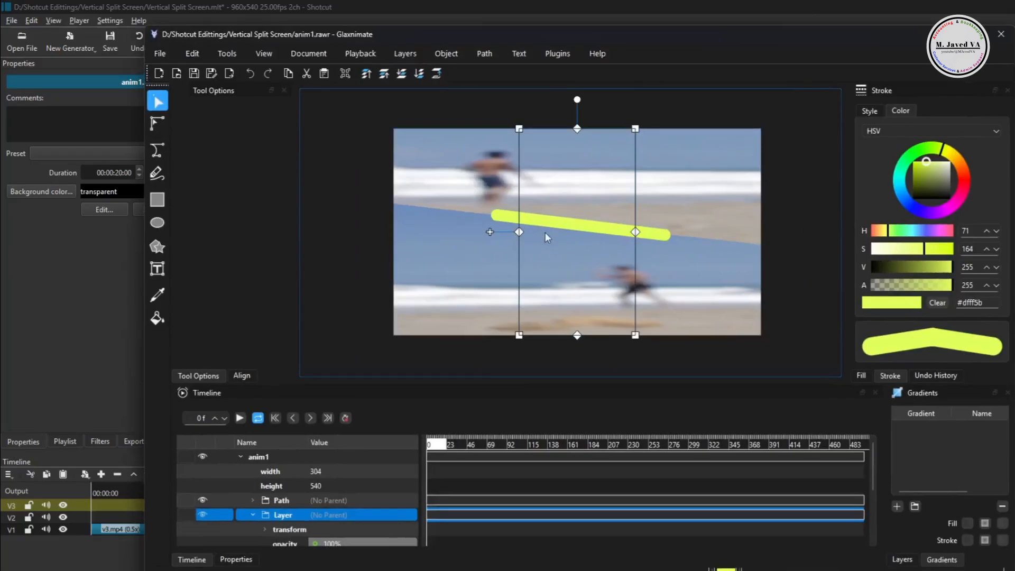
pyautogui.click(161, 126)
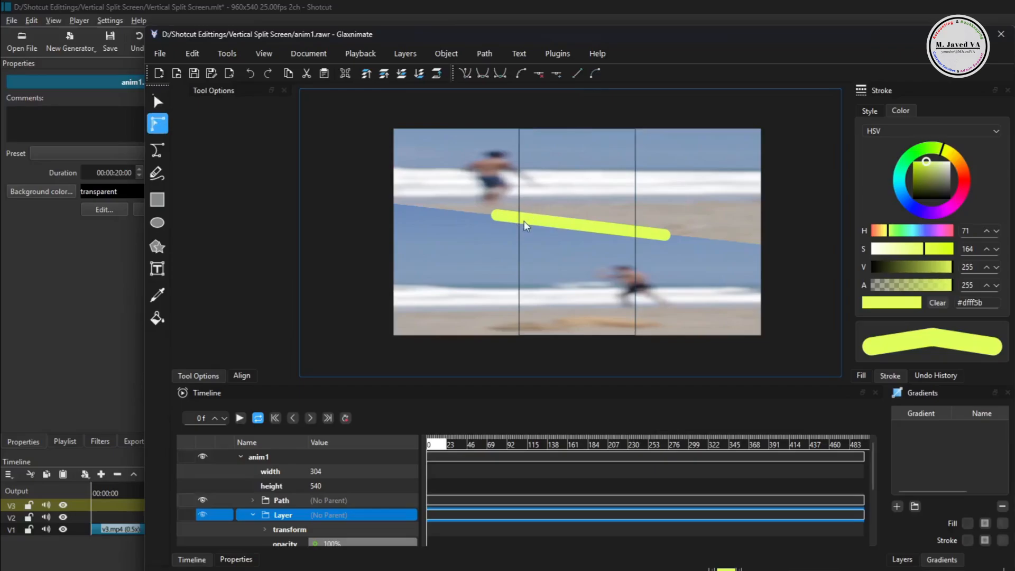
pyautogui.click(562, 228)
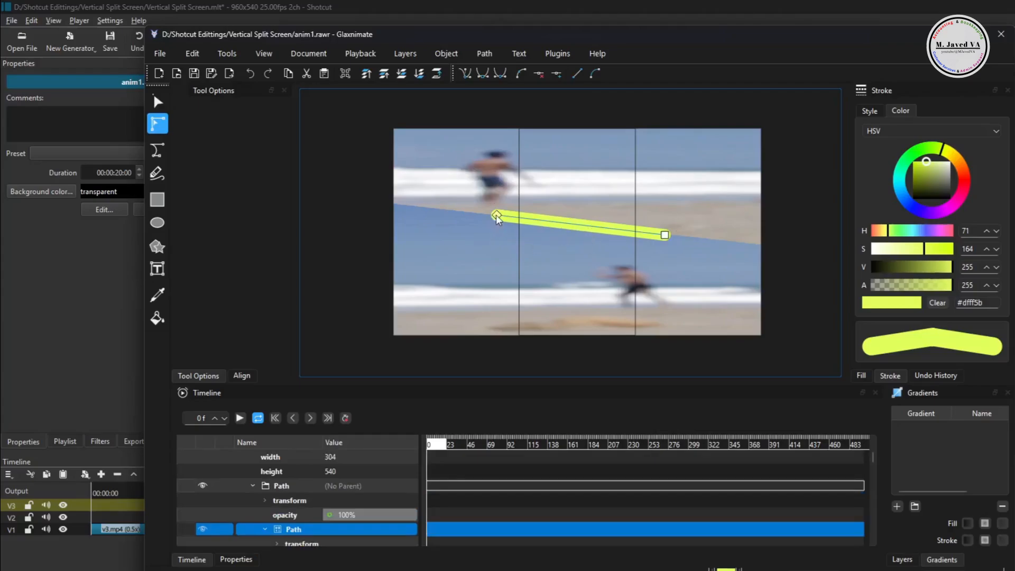
pyautogui.moveTo(496, 217); pyautogui.dragTo(496, 205)
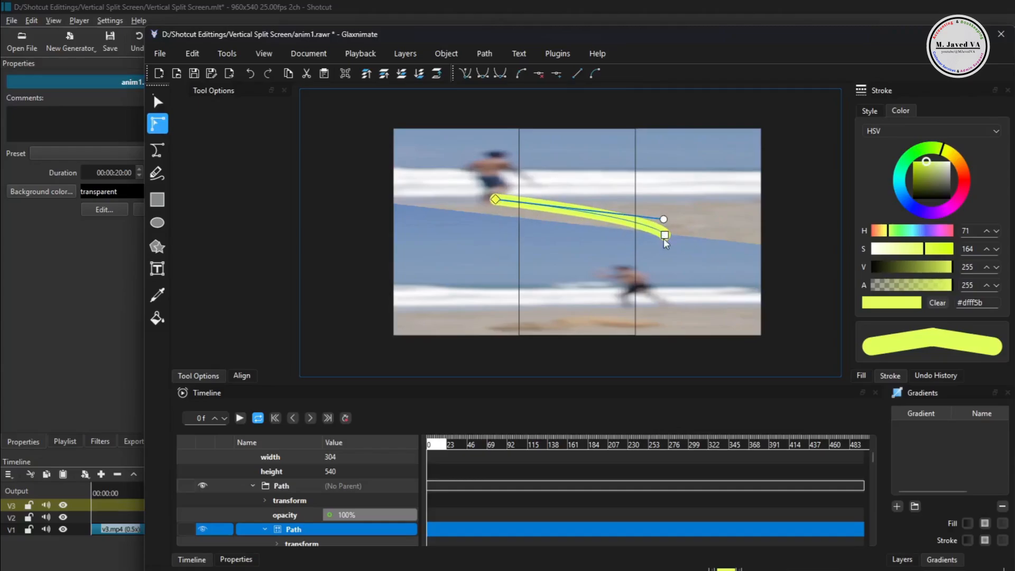
pyautogui.moveTo(495, 202); pyautogui.dragTo(497, 207)
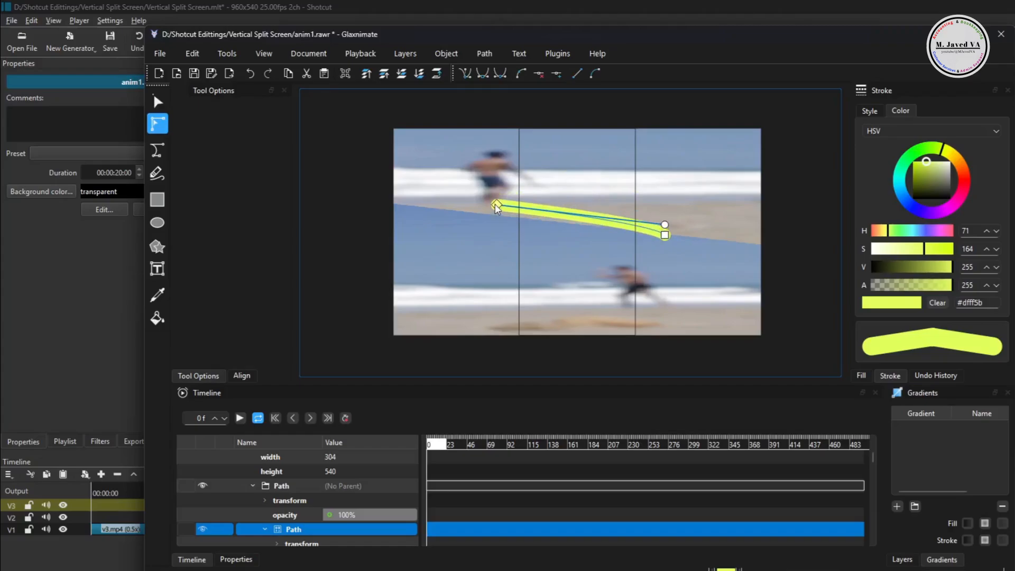
pyautogui.moveTo(665, 224)
pyautogui.mouseDown()
pyautogui.moveTo(662, 247)
pyautogui.moveTo(638, 240)
pyautogui.mouseUp()
pyautogui.click(497, 205)
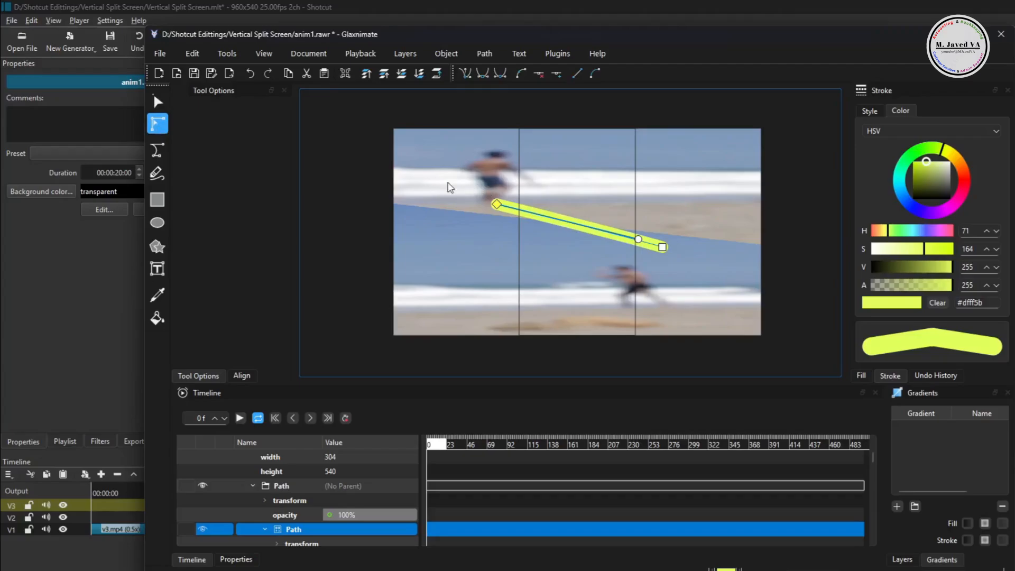
pyautogui.moveTo(448, 183); pyautogui.dragTo(711, 291)
pyautogui.moveTo(662, 248); pyautogui.dragTo(665, 247)
# Save the reshaped animation and close Glaxnimate to return to Shotcut.
pyautogui.hotkey('ctrl', 's')
pyautogui.click(160, 53)
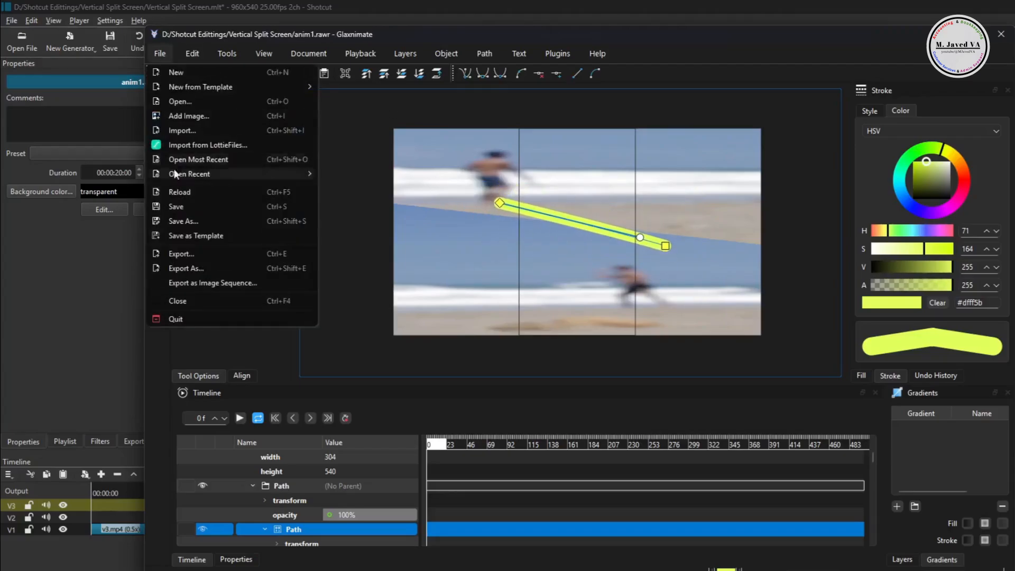
pyautogui.click(176, 207)
pyautogui.click(1001, 34)
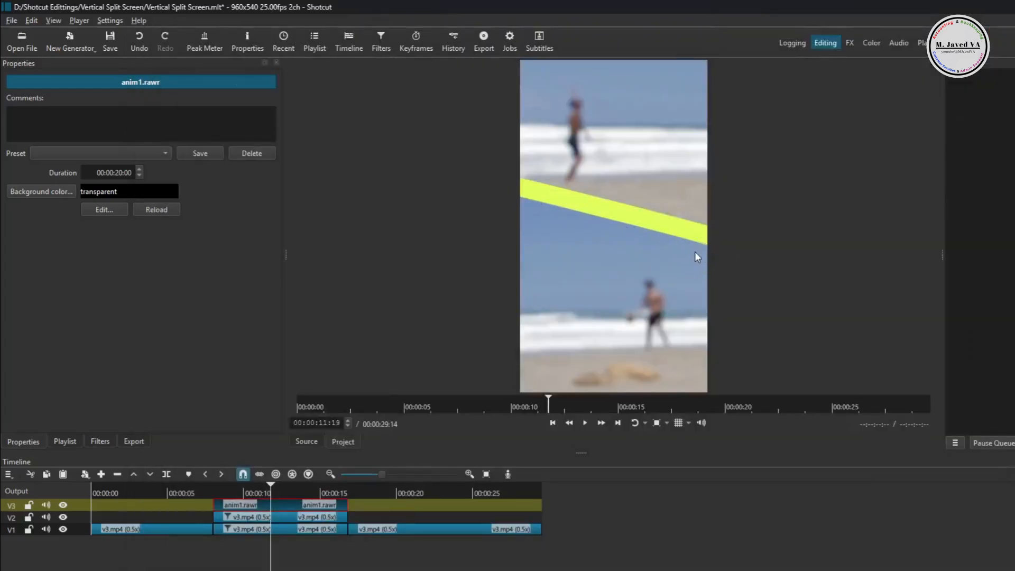
# Reopen the animation in Glaxnimate, shift the whole line slightly downward, and save it before quitting.
pyautogui.click(105, 209)
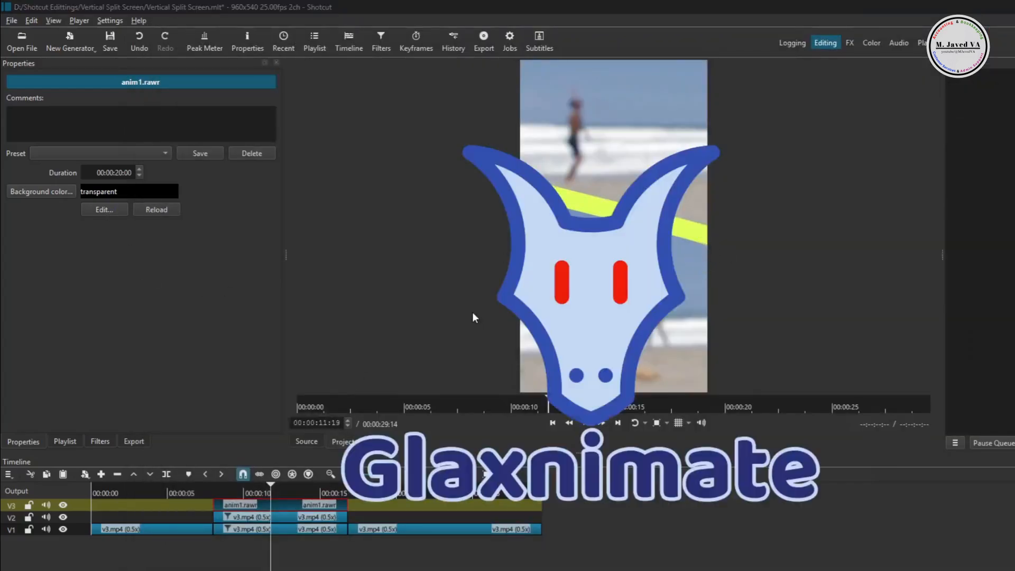
pyautogui.click(157, 123)
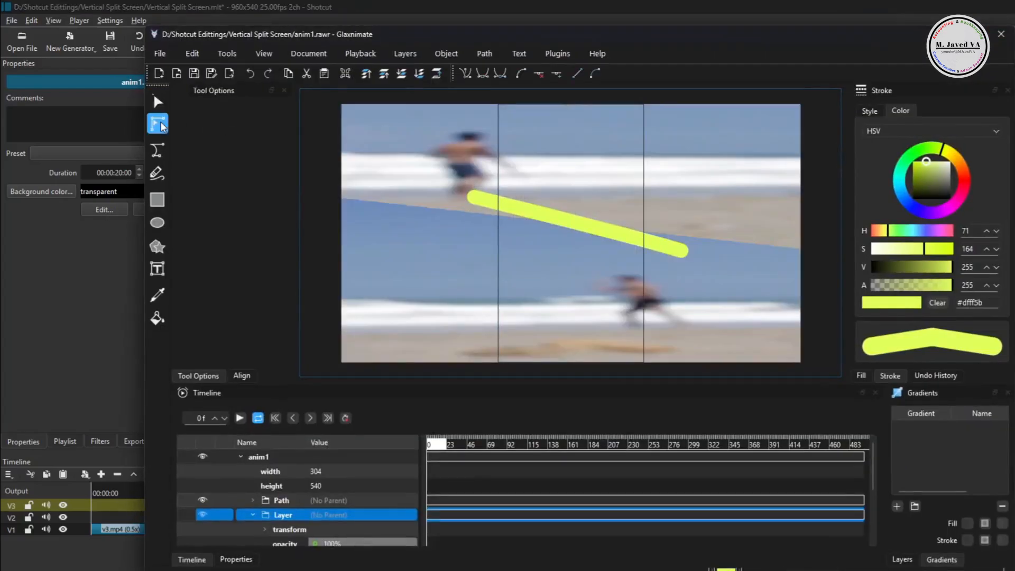
pyautogui.click(559, 215)
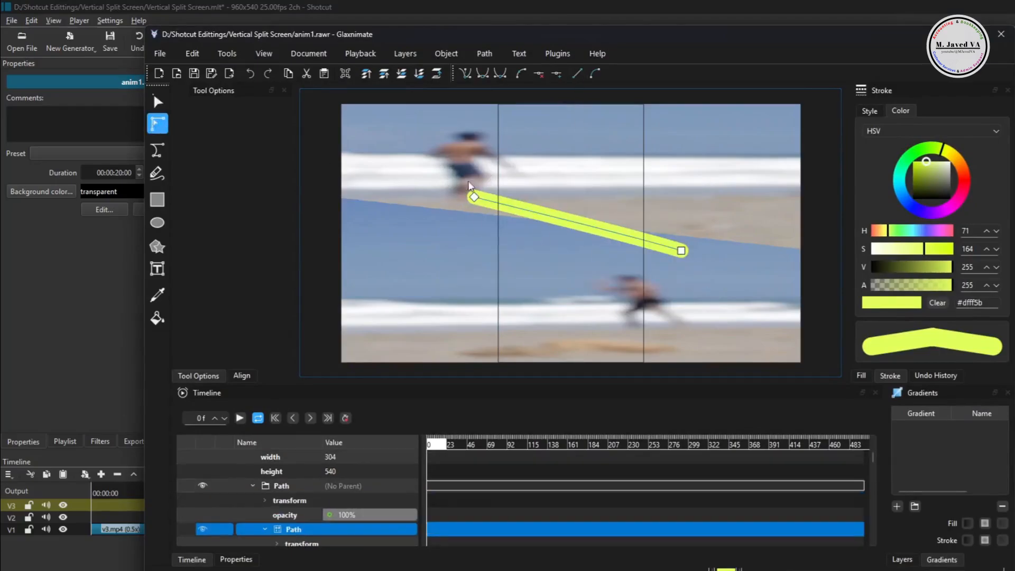
pyautogui.moveTo(681, 251); pyautogui.dragTo(680, 254)
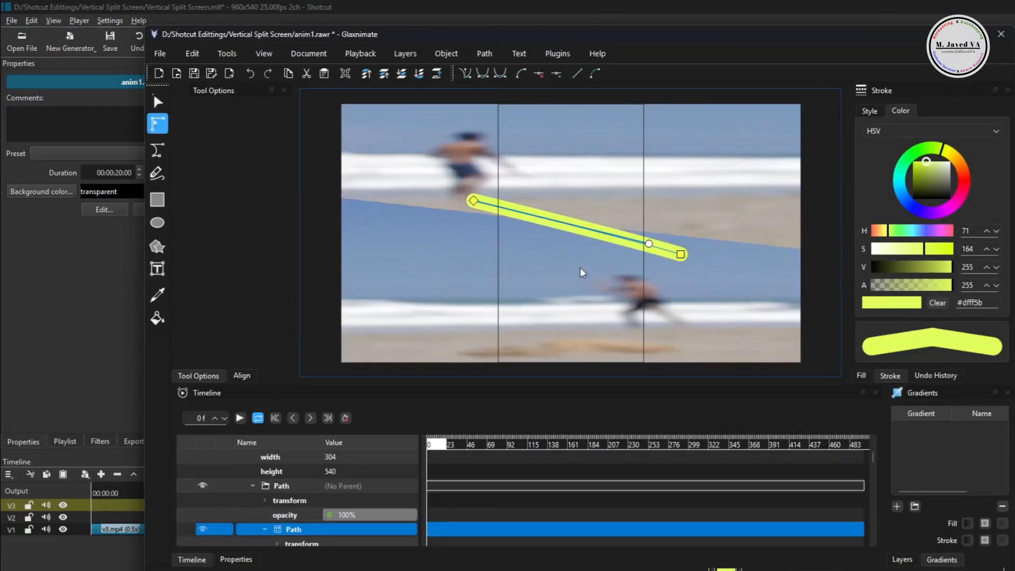
pyautogui.click(160, 54)
pyautogui.click(182, 206)
pyautogui.click(161, 53)
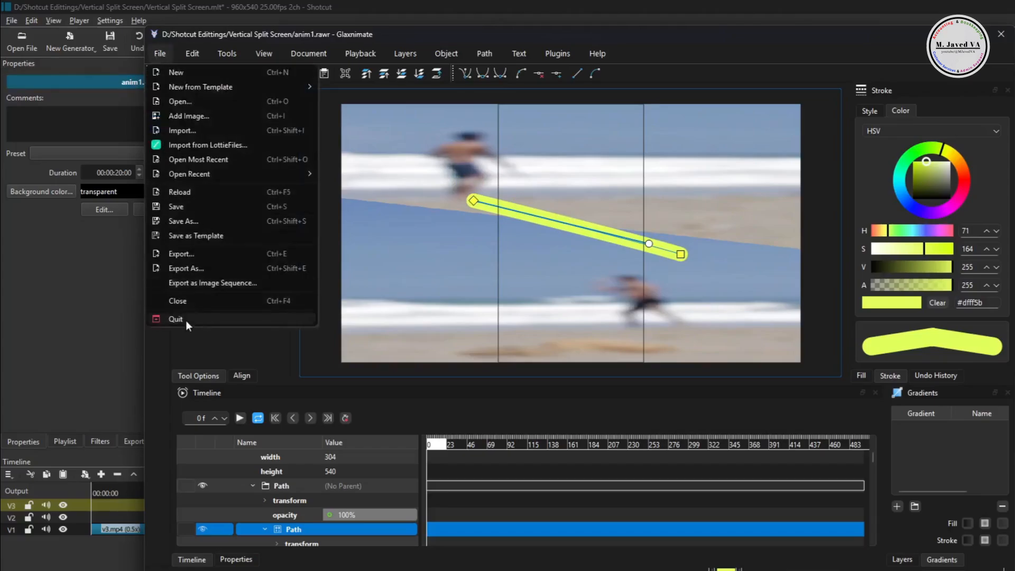
pyautogui.click(185, 319)
# Reopen the animation, raise the line's left end node slightly to steepen the slope, and save it before quitting.
pyautogui.click(104, 210)
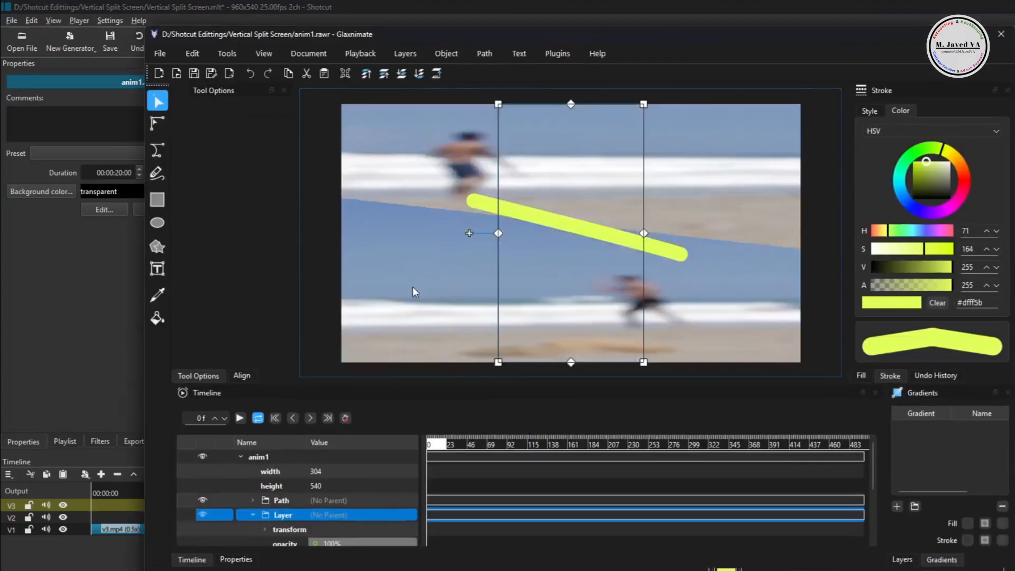
pyautogui.click(584, 234)
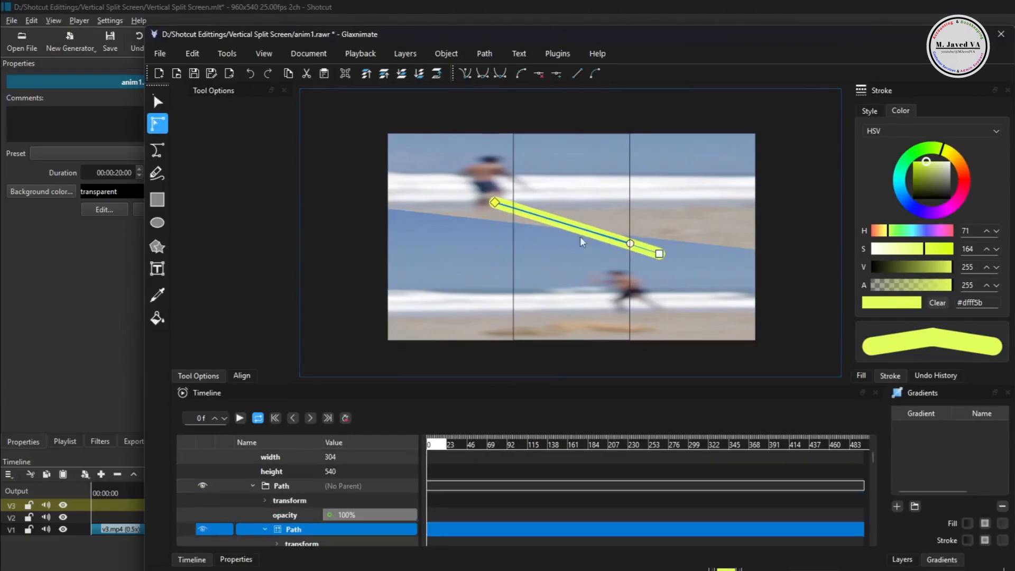
pyautogui.click(160, 53)
pyautogui.click(191, 214)
pyautogui.click(160, 53)
pyautogui.click(180, 318)
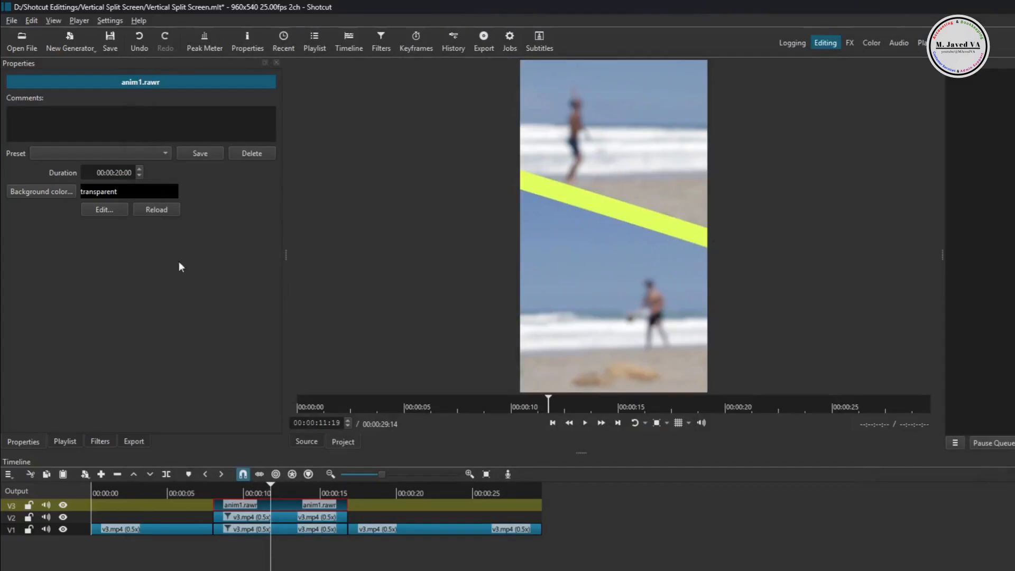
# Reopen the animation in Glaxnimate and change the line's stroke color to red #bd2213.
pyautogui.click(111, 213)
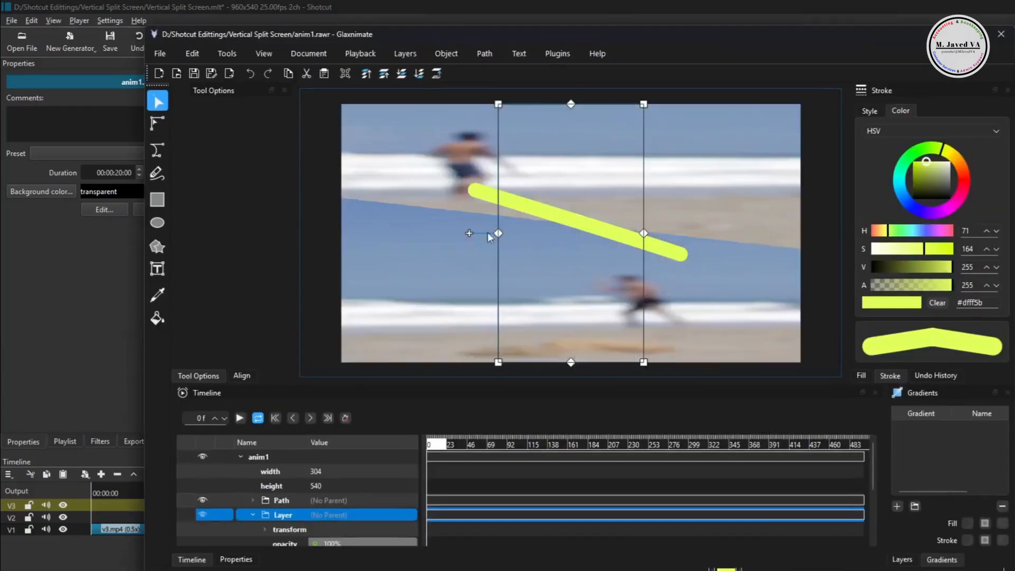
pyautogui.click(157, 125)
pyautogui.click(587, 235)
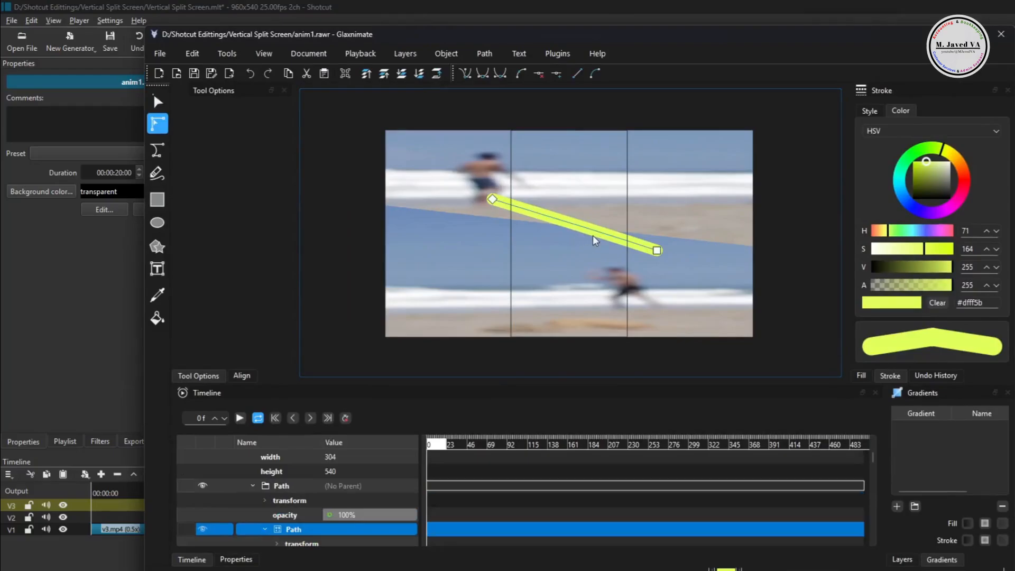
pyautogui.moveTo(922, 181); pyautogui.dragTo(940, 185)
pyautogui.click(939, 176)
pyautogui.click(922, 173)
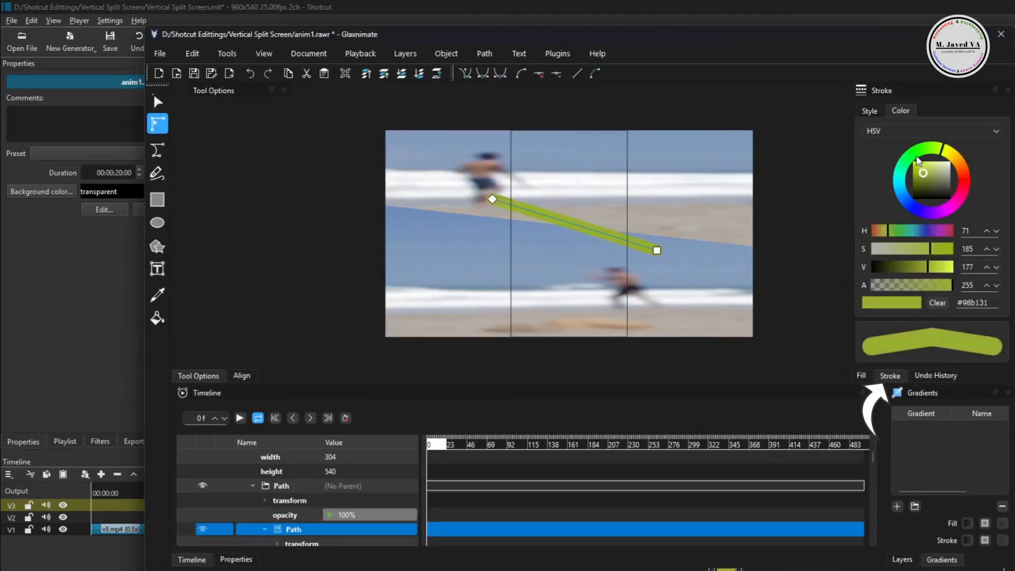
pyautogui.click(913, 155)
pyautogui.click(930, 177)
pyautogui.click(965, 183)
pyautogui.click(917, 167)
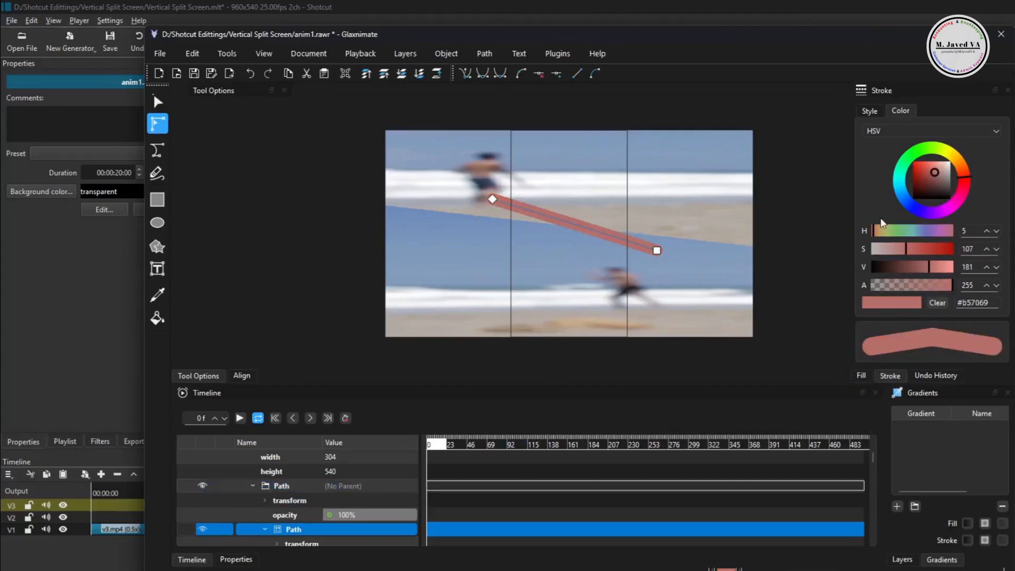
pyautogui.click(917, 172)
# Expand the Stroke properties of the line's path in the Glaxnimate timeline.
pyautogui.scroll(-3, 364, 495)
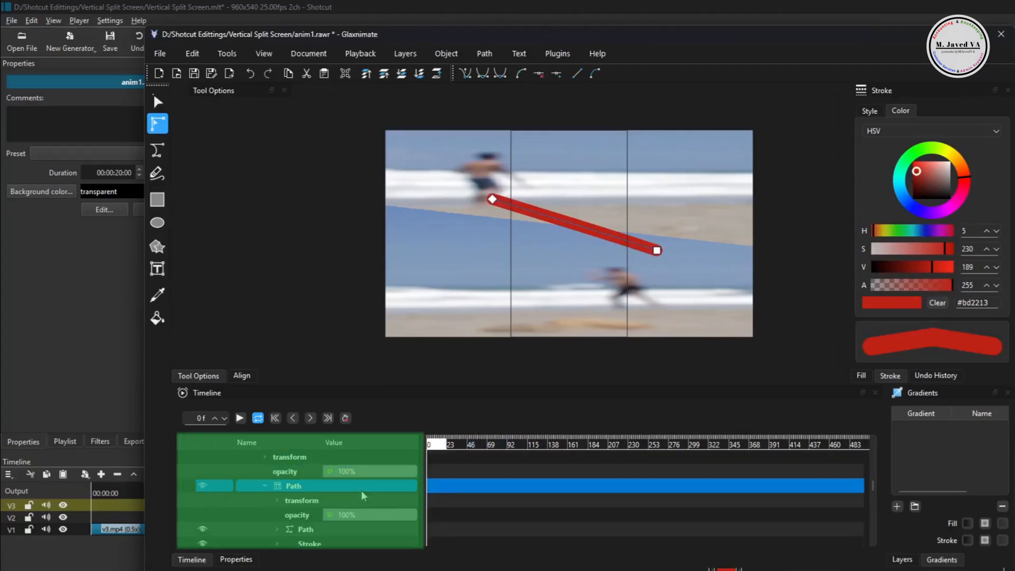
pyautogui.click(354, 515)
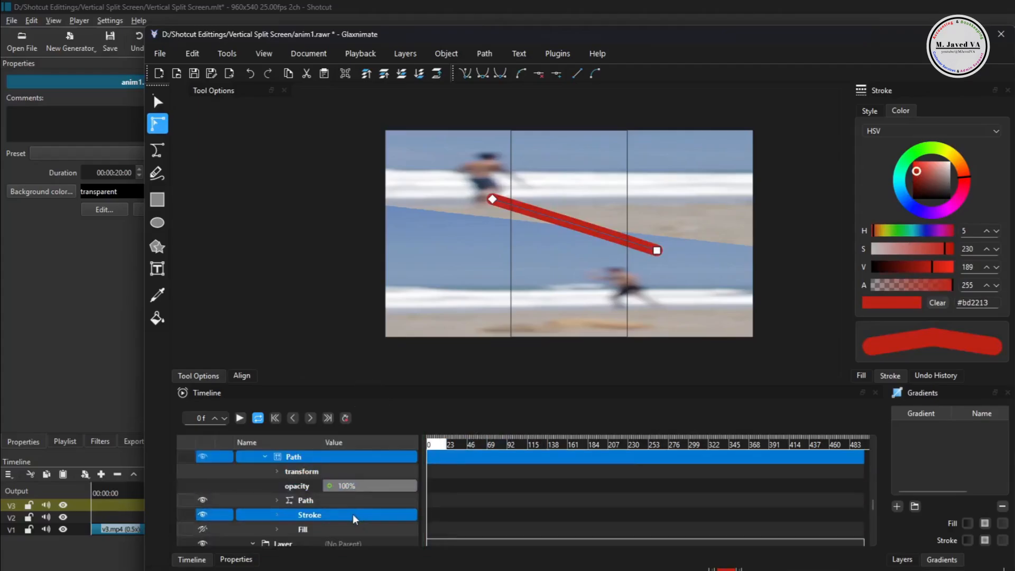
pyautogui.scroll(1, 353, 517)
pyautogui.scroll(-1, 346, 507)
pyautogui.click(351, 518)
pyautogui.click(276, 515)
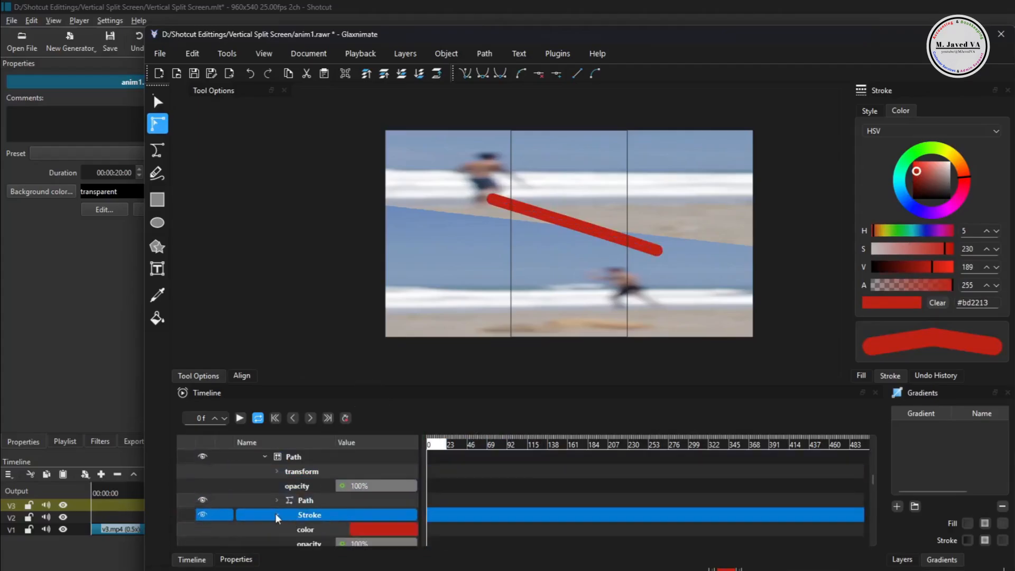
pyautogui.scroll(-2, 306, 517)
# Change the line's stroke color to pale yellow #fff08e.
pyautogui.click(384, 475)
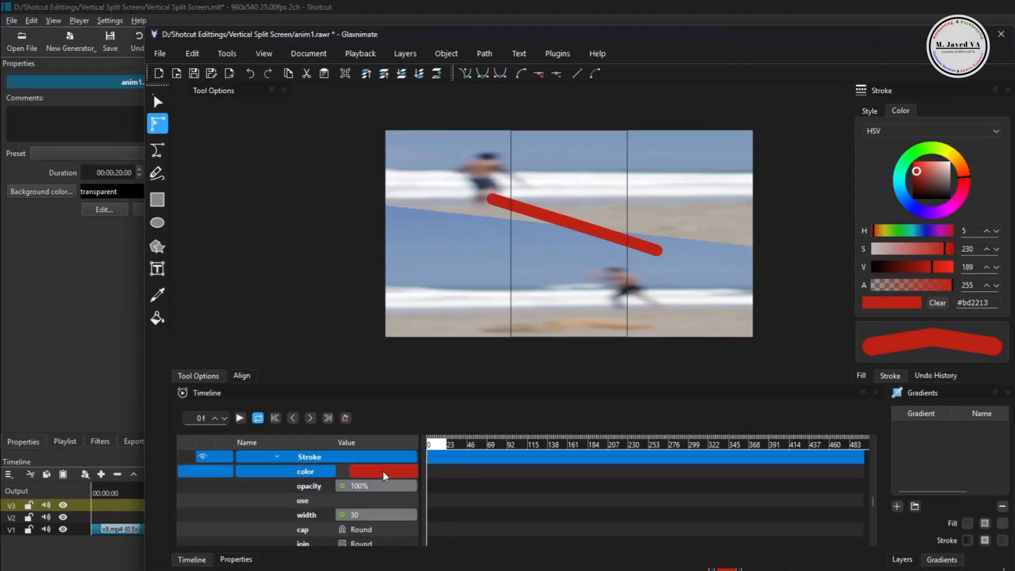
pyautogui.doubleClick(385, 475)
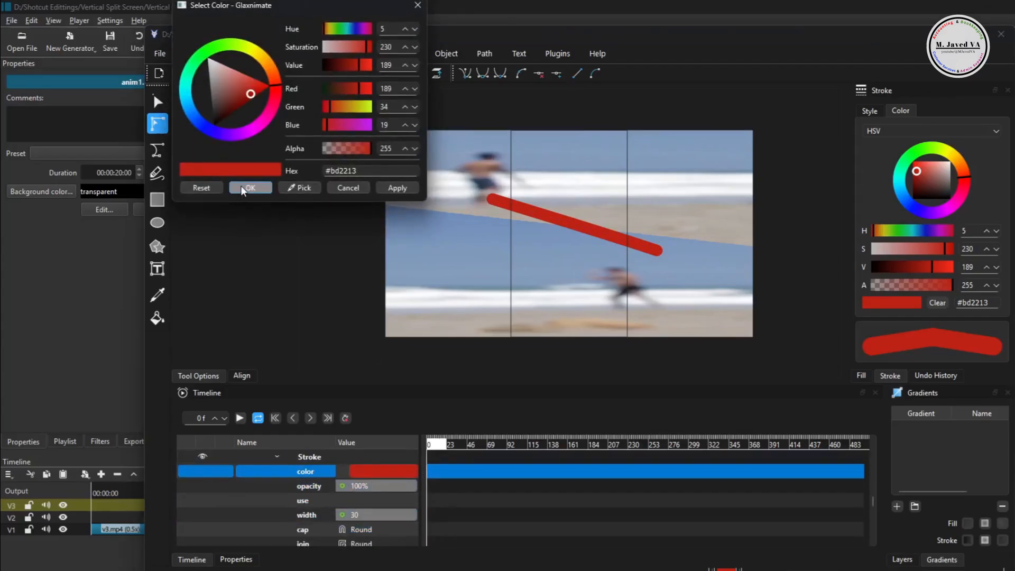
pyautogui.click(230, 89)
pyautogui.click(225, 101)
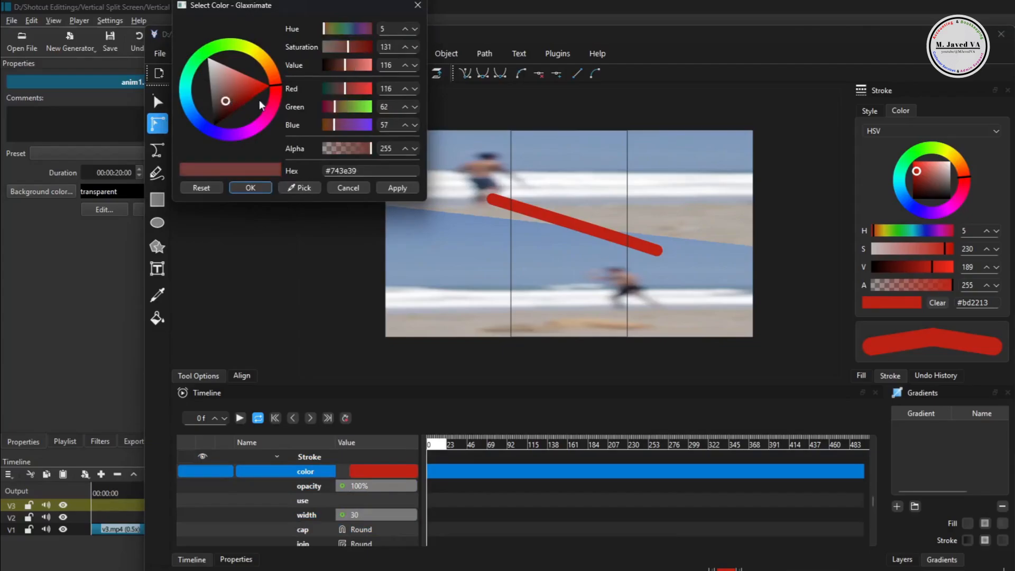
pyautogui.click(253, 83)
pyautogui.click(259, 55)
pyautogui.click(228, 79)
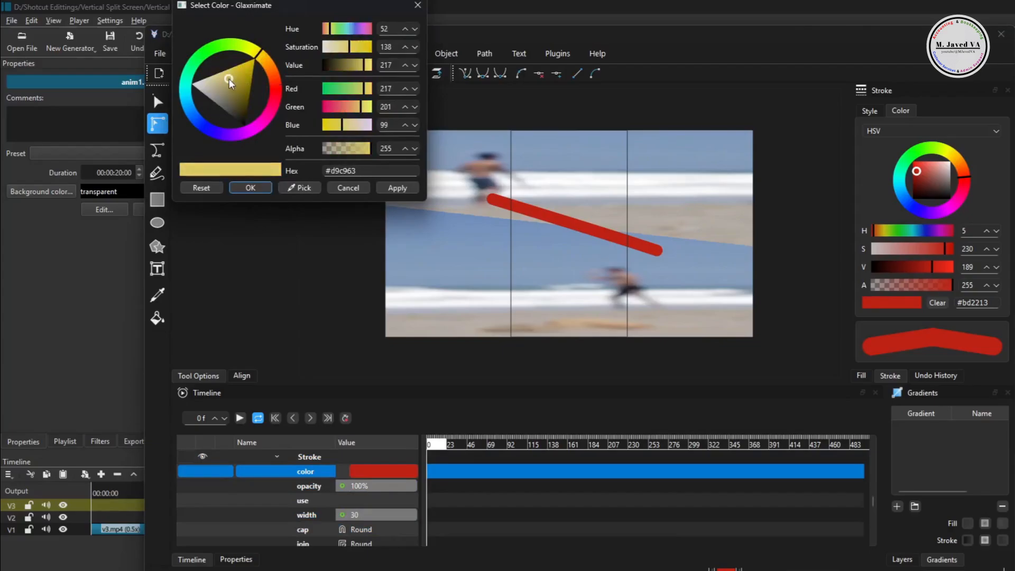
pyautogui.click(220, 72)
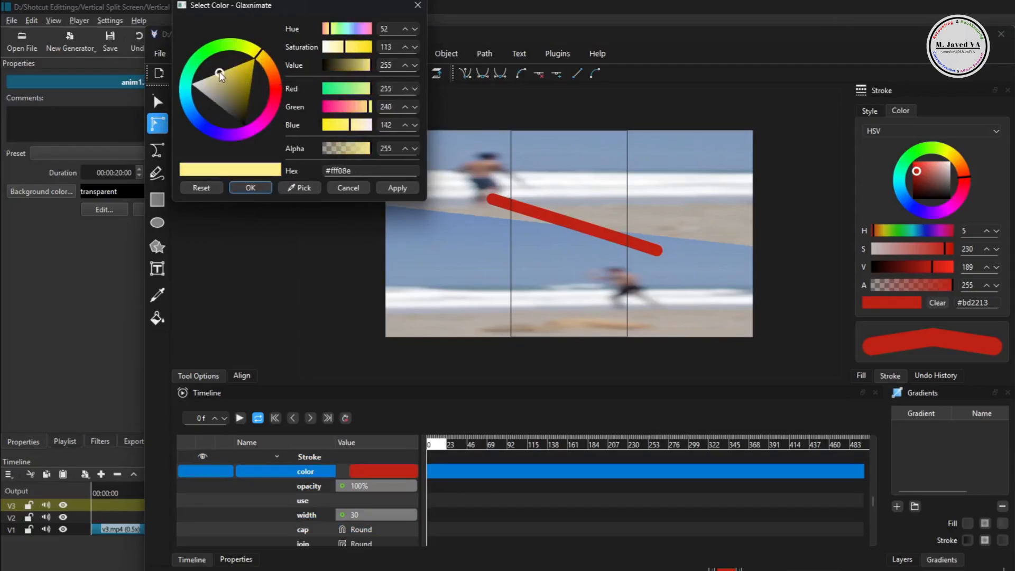
pyautogui.click(399, 188)
pyautogui.click(250, 188)
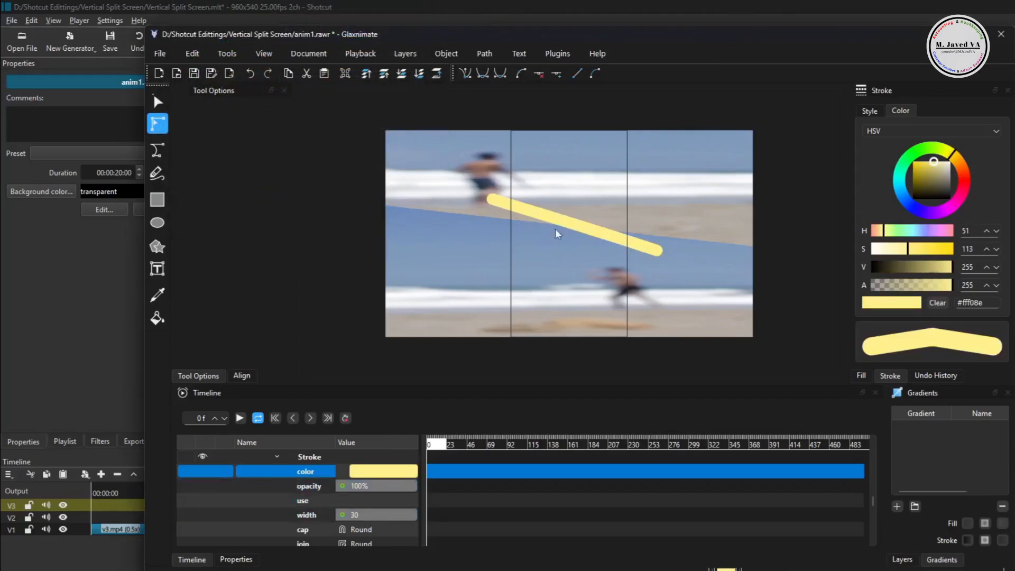
# Try a stroke width of 15 on the line and restore the width to 30.
pyautogui.doubleClick(363, 515)
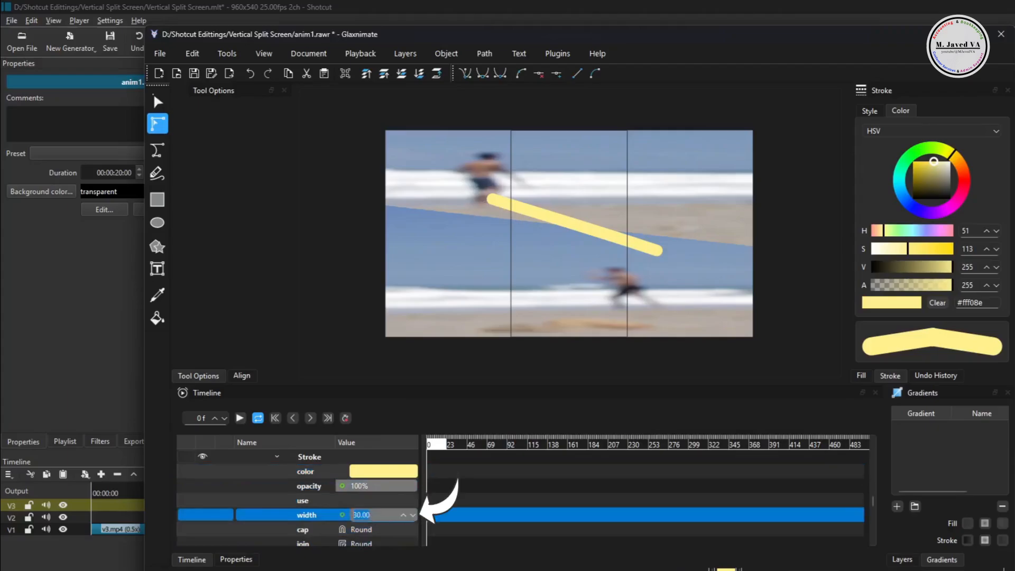
pyautogui.press('BackSpace')
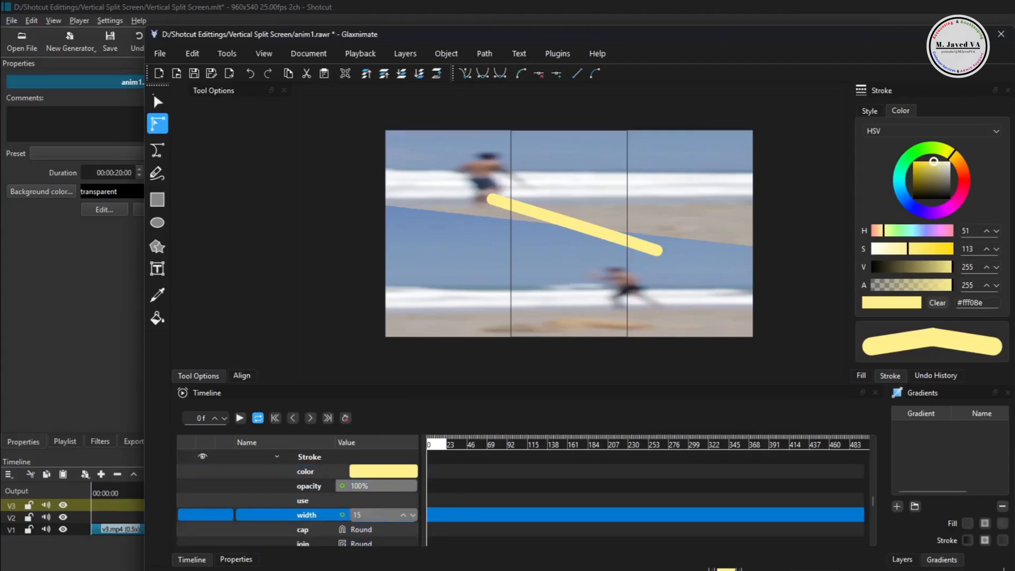
pyautogui.press('Return')
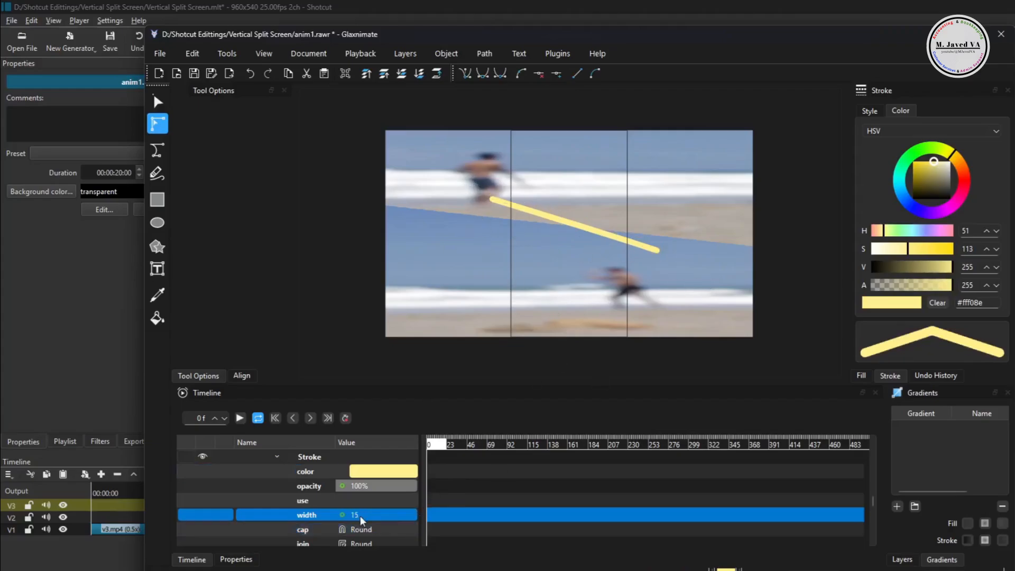
pyautogui.press('Return')
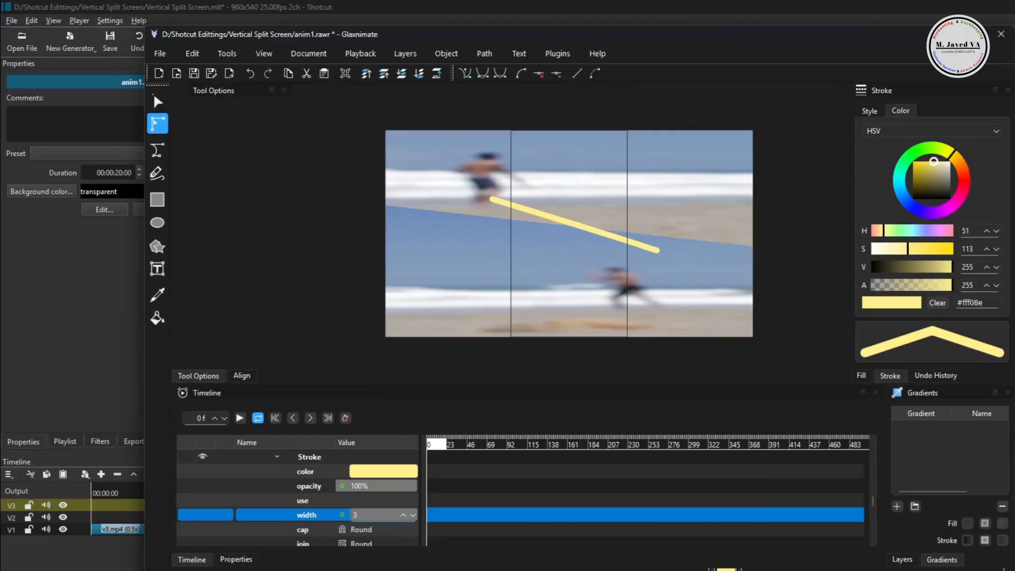
pyautogui.press('Return')
# Try the Square cap style on the line's stroke and return the cap to Round.
pyautogui.scroll(-1, 374, 478)
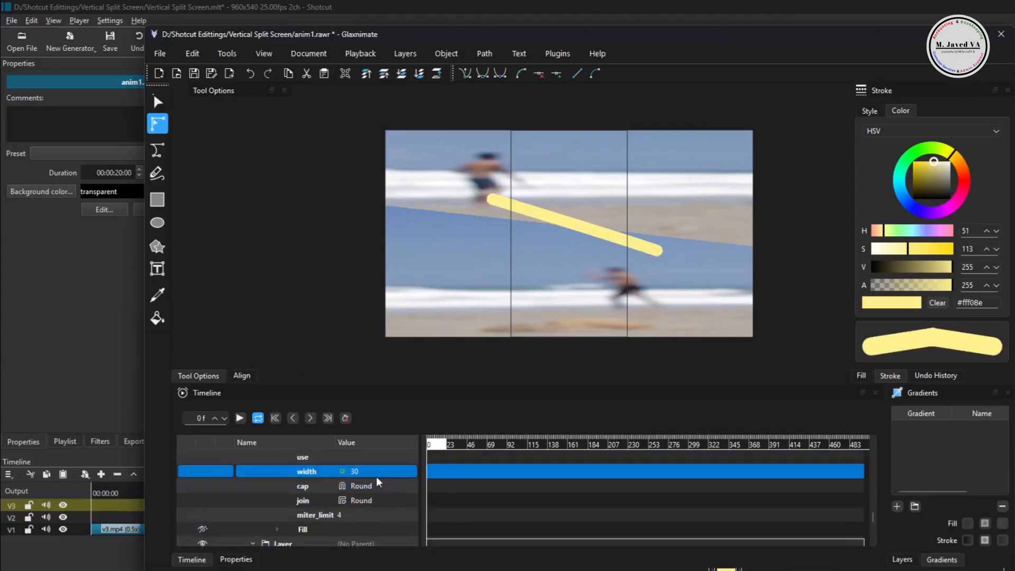
pyautogui.click(382, 503)
pyautogui.click(387, 486)
pyautogui.click(387, 486)
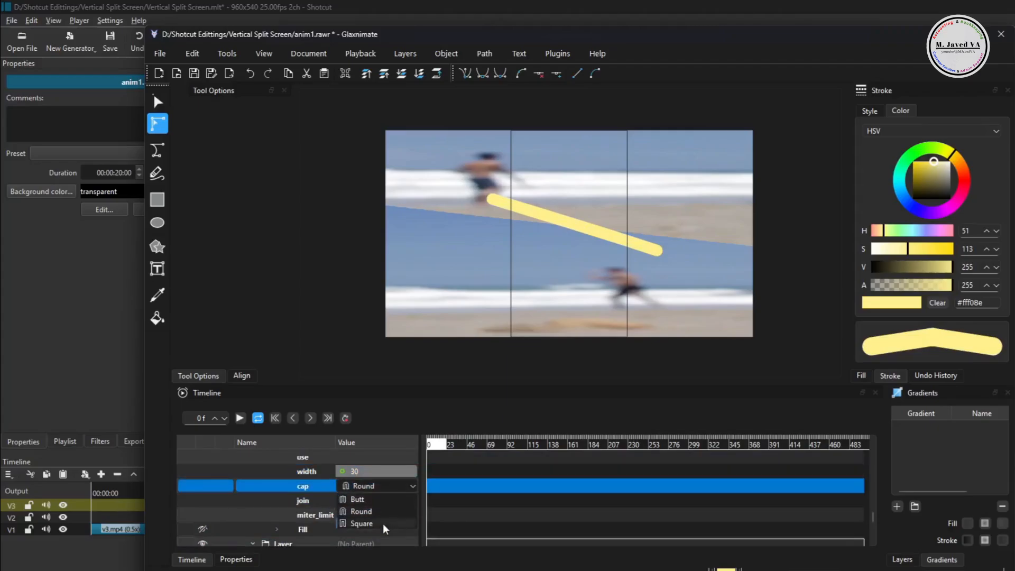
pyautogui.click(380, 522)
pyautogui.click(390, 487)
pyautogui.click(392, 486)
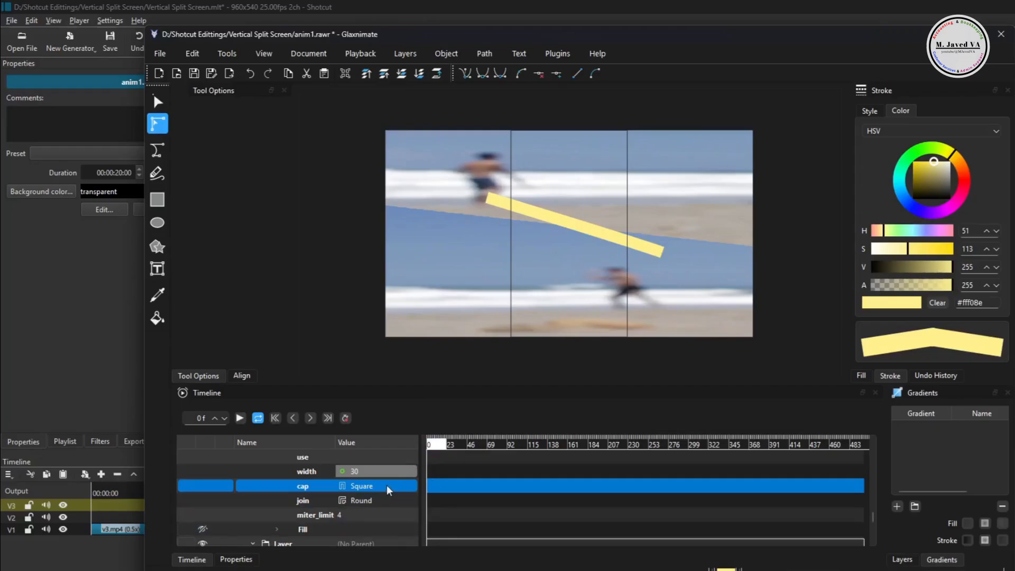
pyautogui.click(378, 486)
pyautogui.click(379, 486)
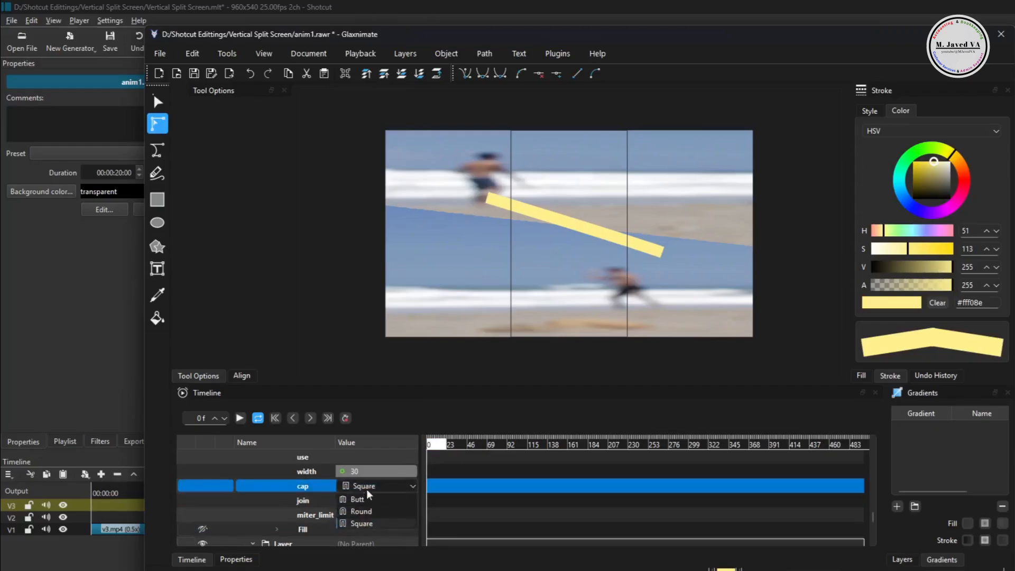
pyautogui.click(376, 499)
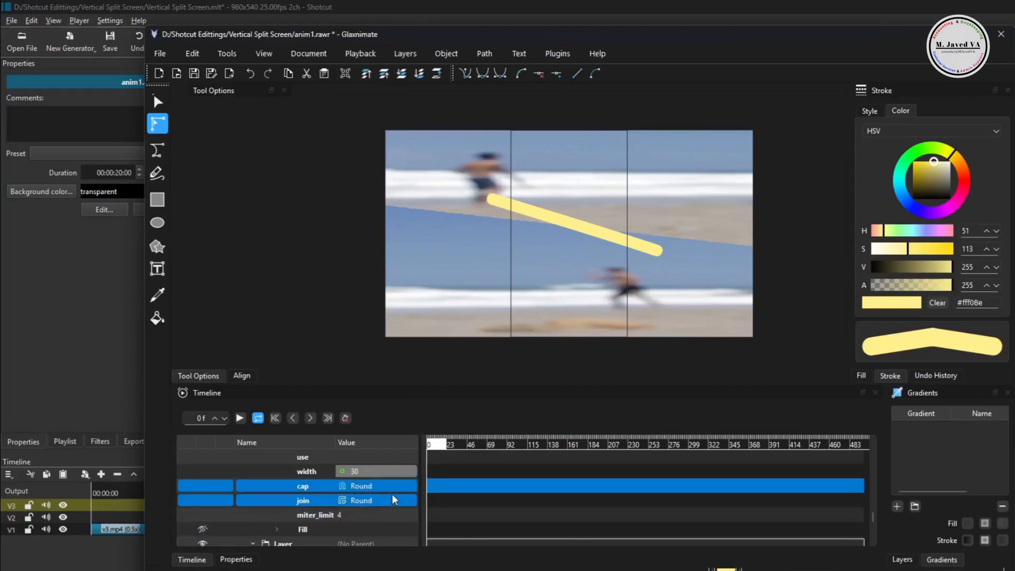
# Save the restyled line animation and quit Glaxnimate to return to Shotcut.
pyautogui.click(160, 55)
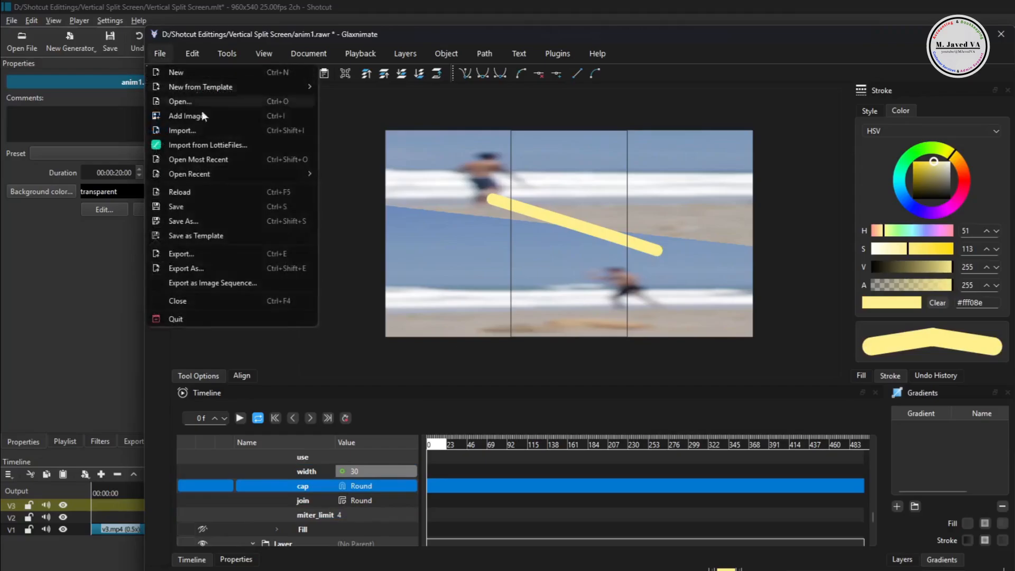
pyautogui.click(193, 209)
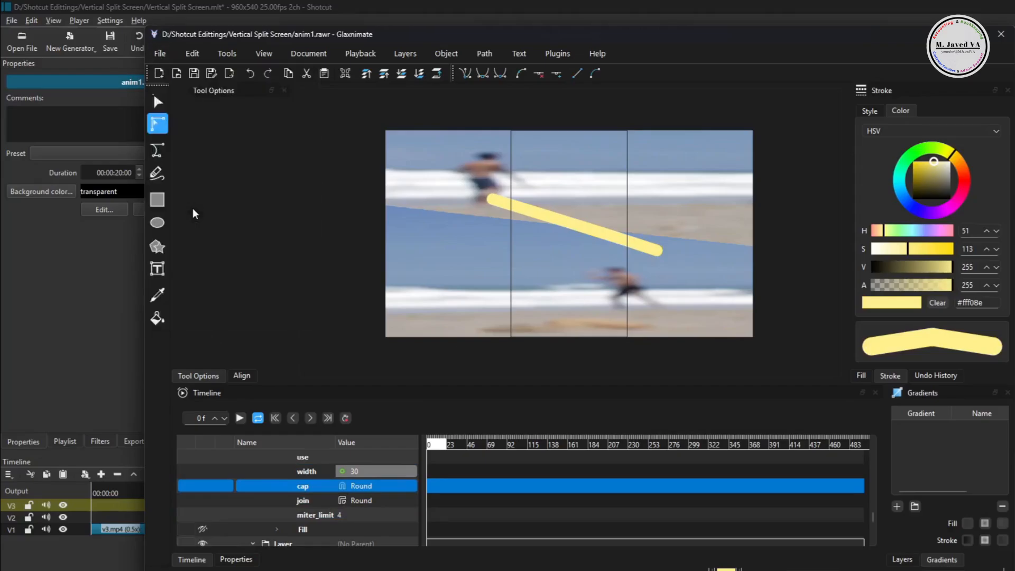
pyautogui.click(160, 53)
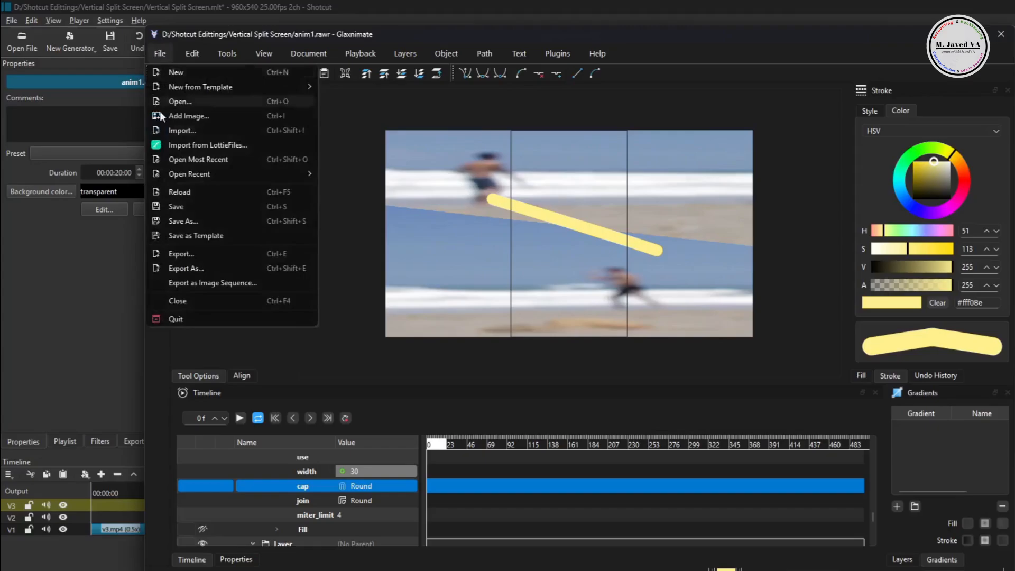
pyautogui.click(171, 318)
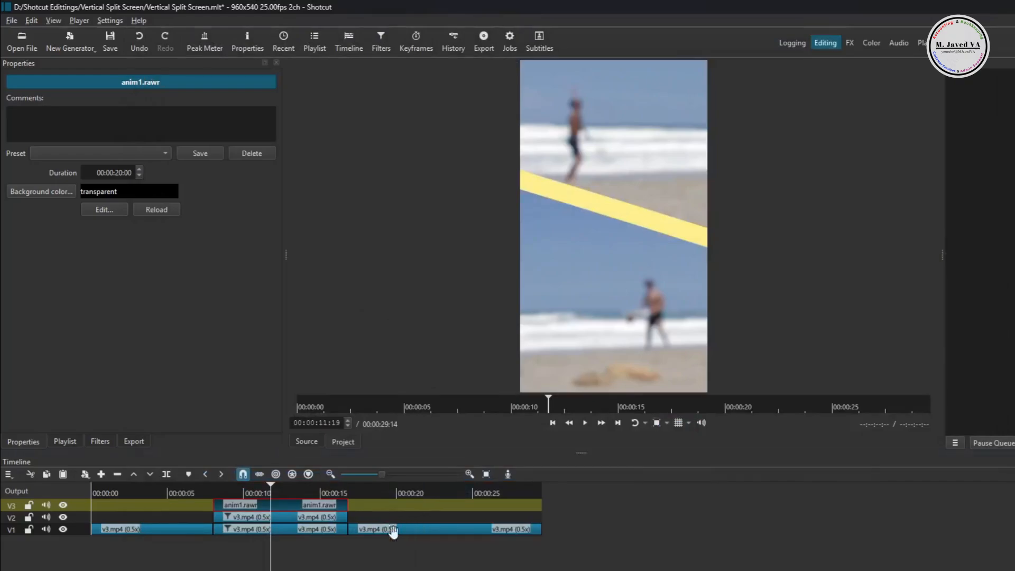
# Return the playhead to the start of the timeline and save the project.
pyautogui.click(553, 423)
pyautogui.click(554, 424)
pyautogui.hotkey('ctrl', 's')
# Play the timeline through the split-screen section and check frames after and within it.
pyautogui.click(128, 491)
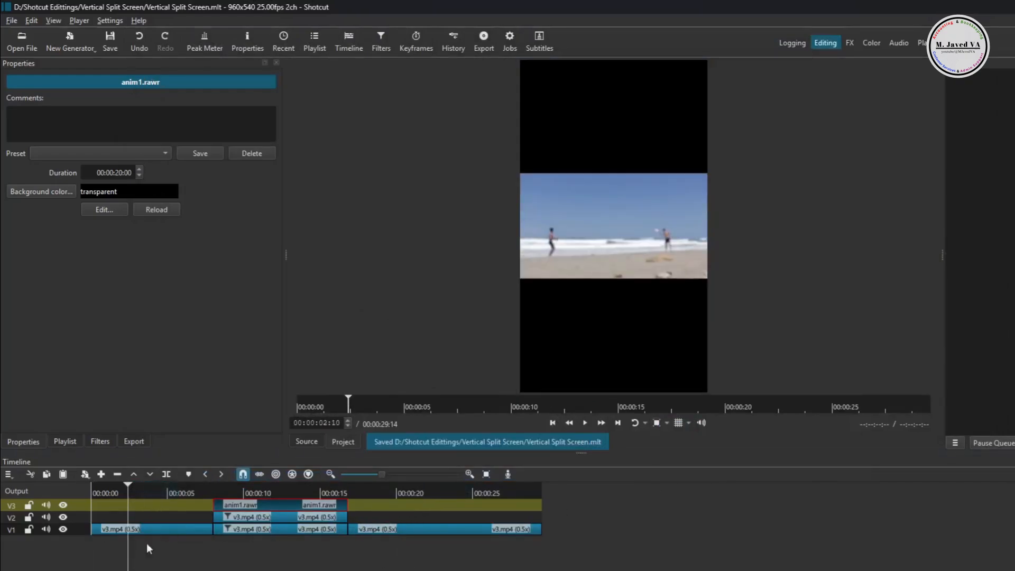
pyautogui.press('space')
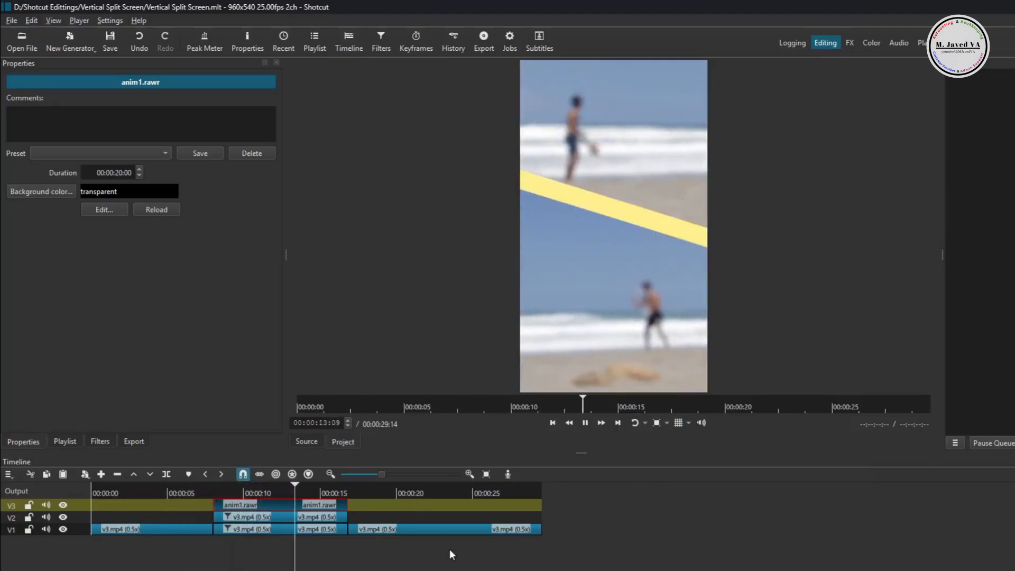
pyautogui.click(388, 489)
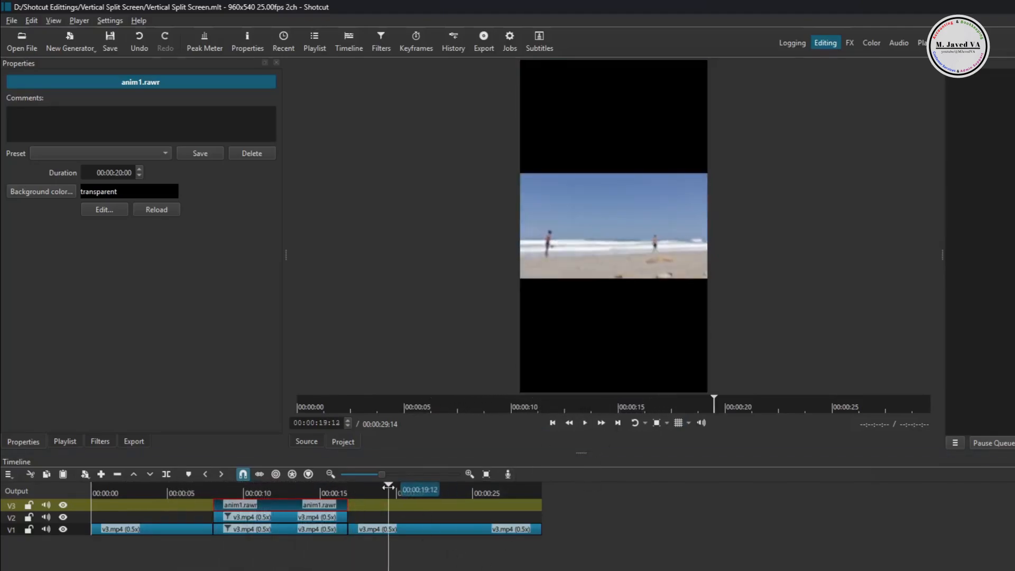
pyautogui.click(401, 528)
pyautogui.click(265, 491)
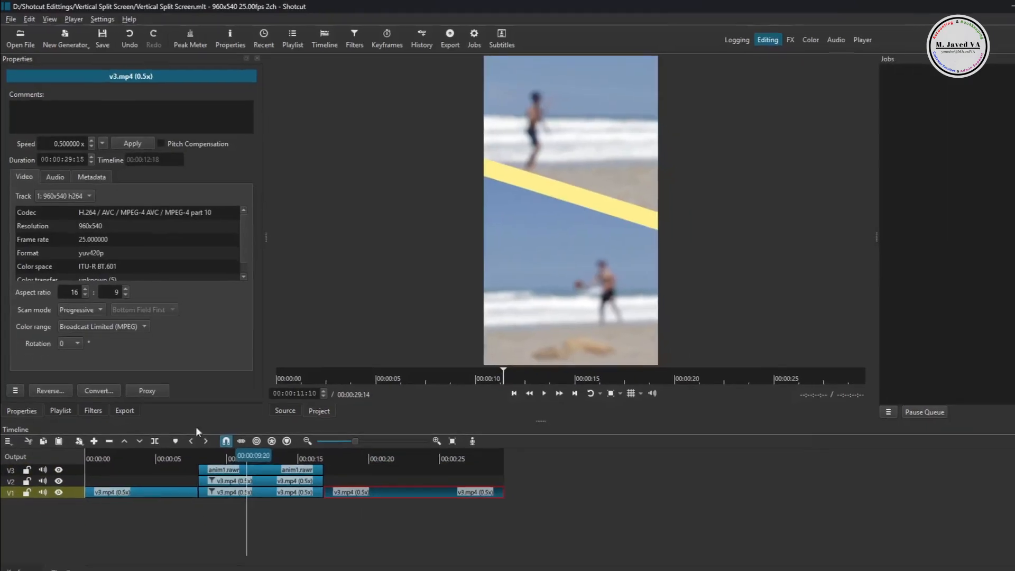
# Export the timeline to the Desktop as an mp4 file named Vertical Split Screen.
pyautogui.click(133, 440)
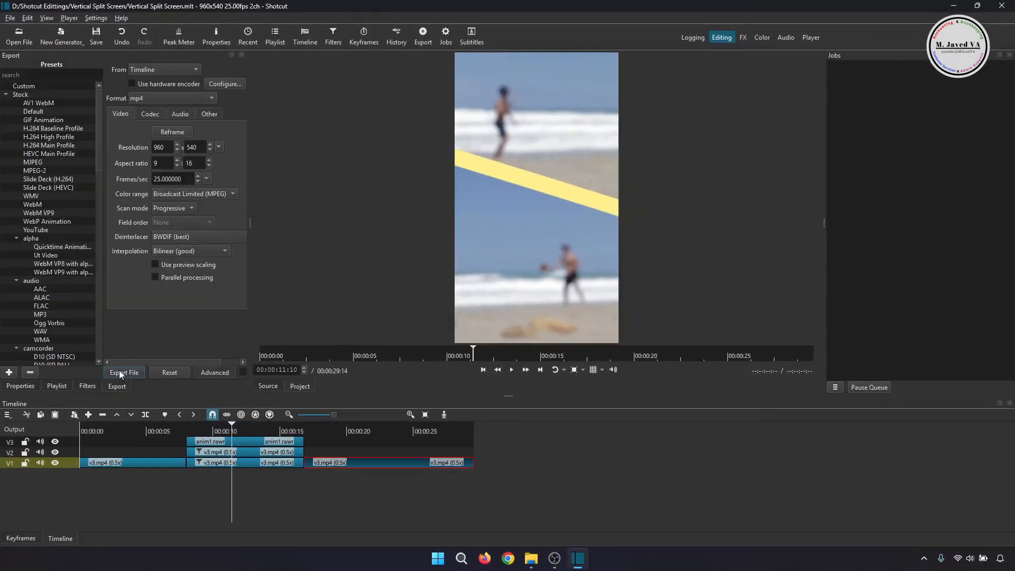
pyautogui.click(142, 425)
pyautogui.click(472, 333)
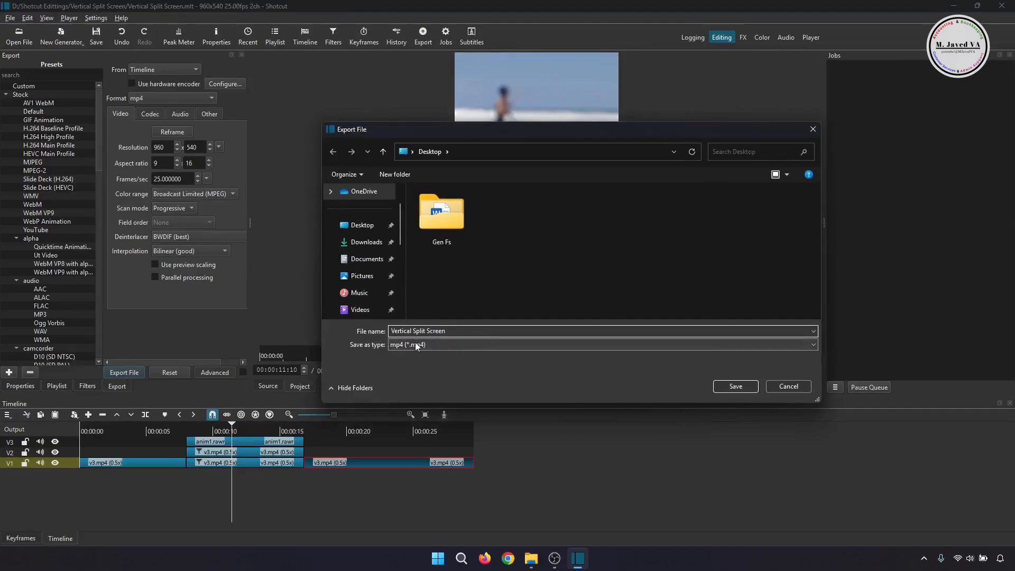
pyautogui.click(732, 387)
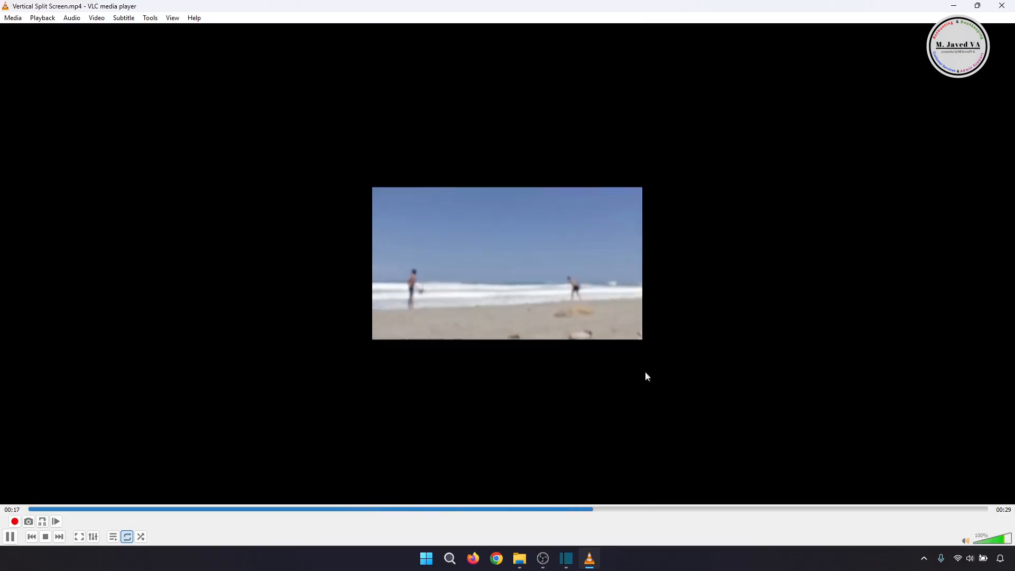
# Pause the exported video in VLC, close the player and maximize the Shotcut window.
pyautogui.press('space')
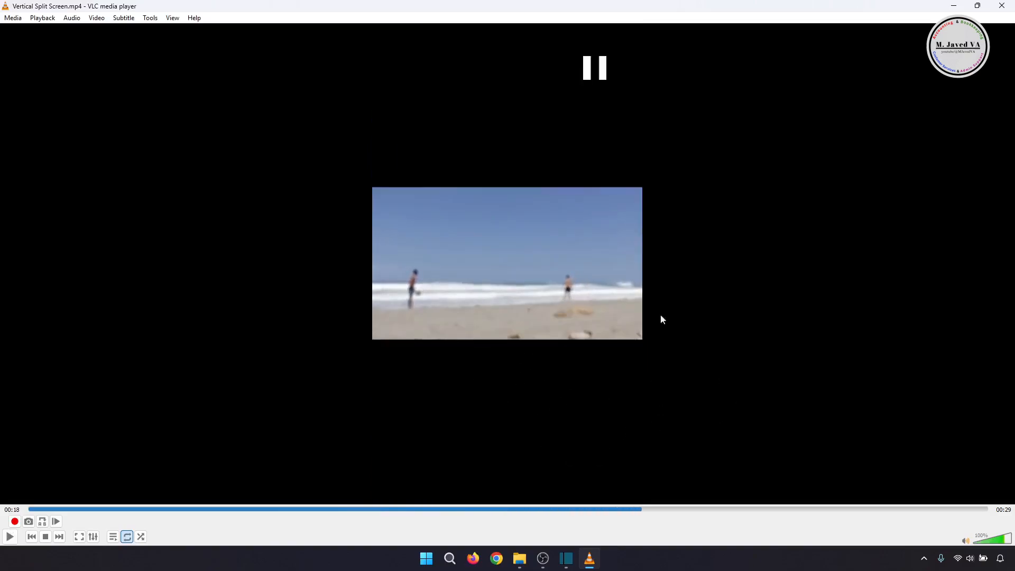
pyautogui.click(1002, 5)
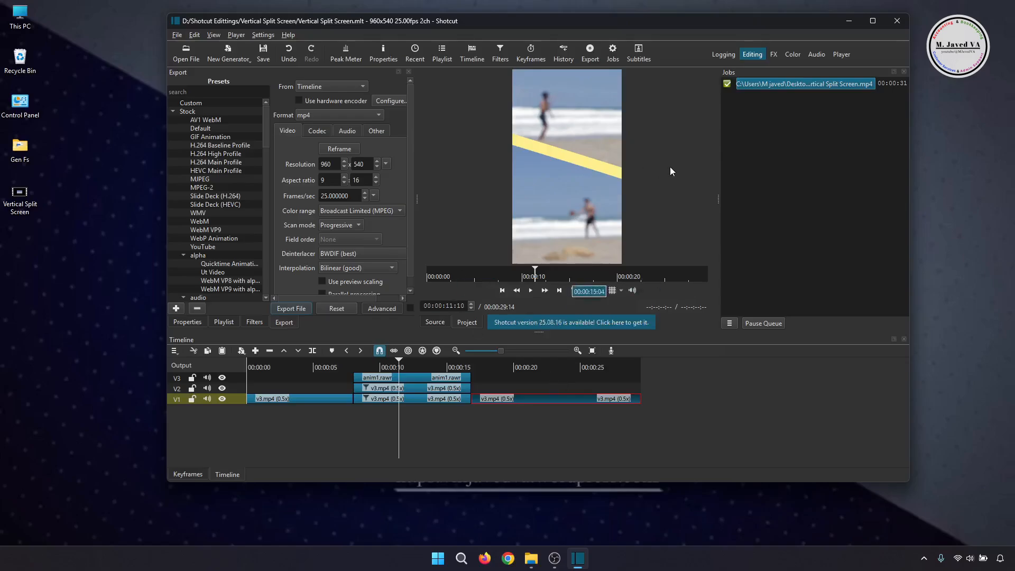
pyautogui.click(874, 20)
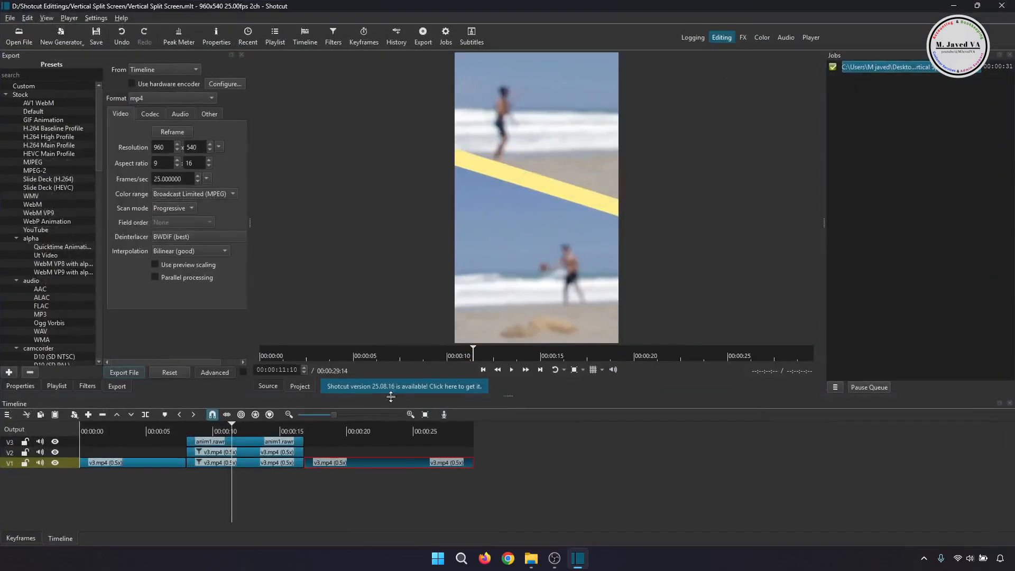
# Check two frames within the split-screen section of the timeline and minimize Shotcut.
pyautogui.click(248, 429)
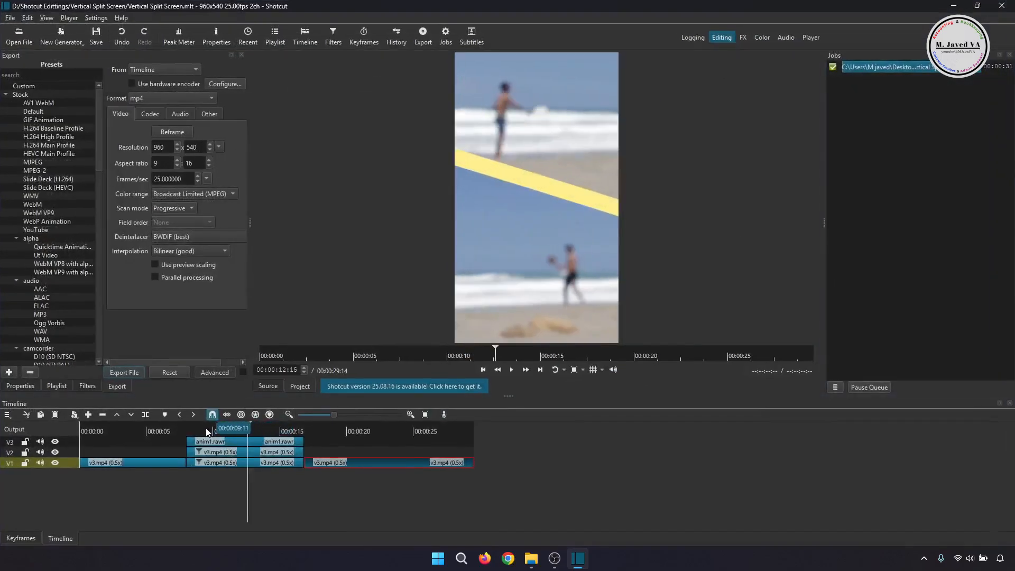
pyautogui.click(241, 430)
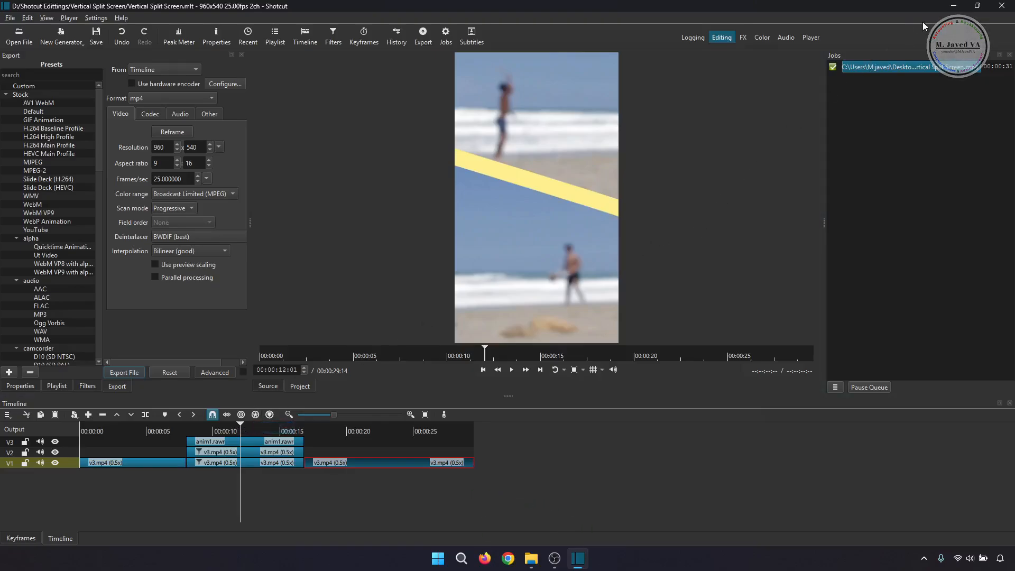
pyautogui.click(950, 7)
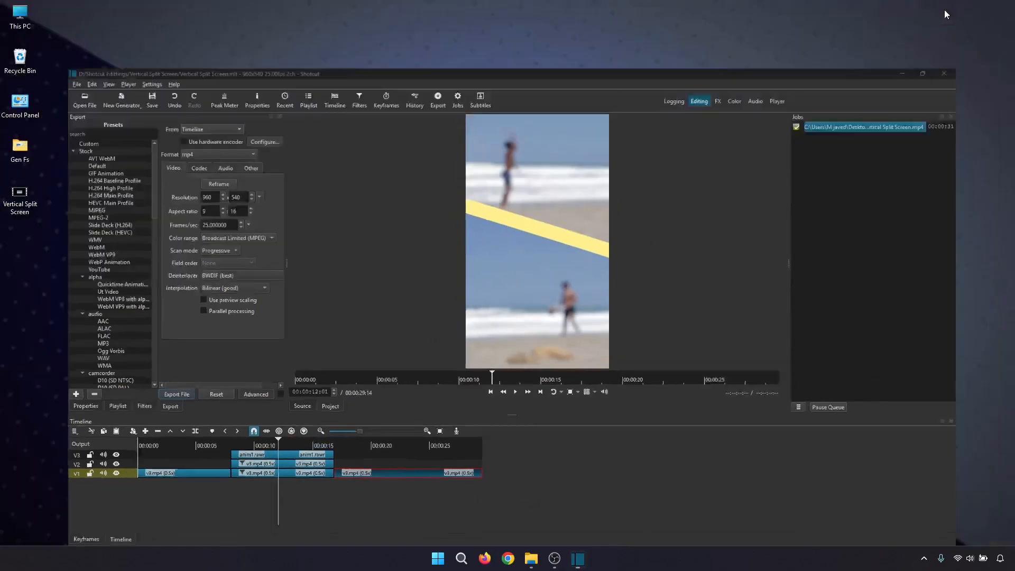